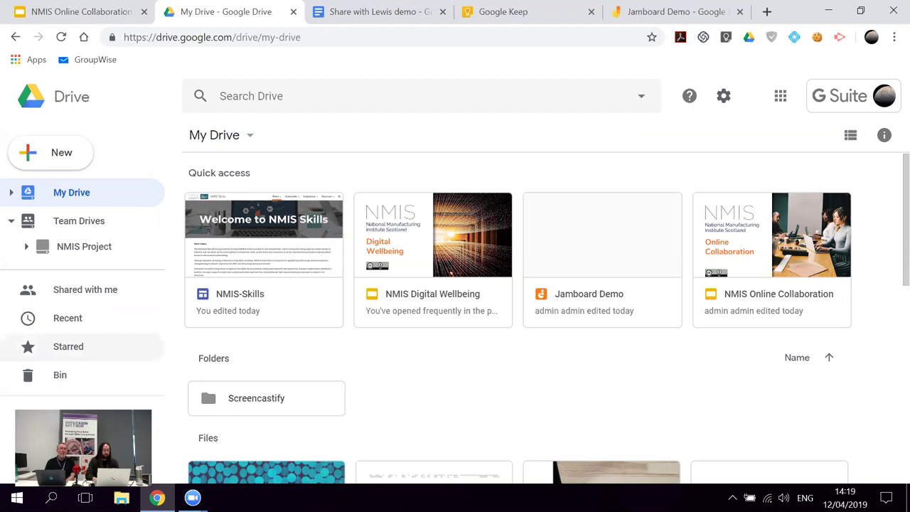
mouse_move(193, 497)
mouse_move(114, 426)
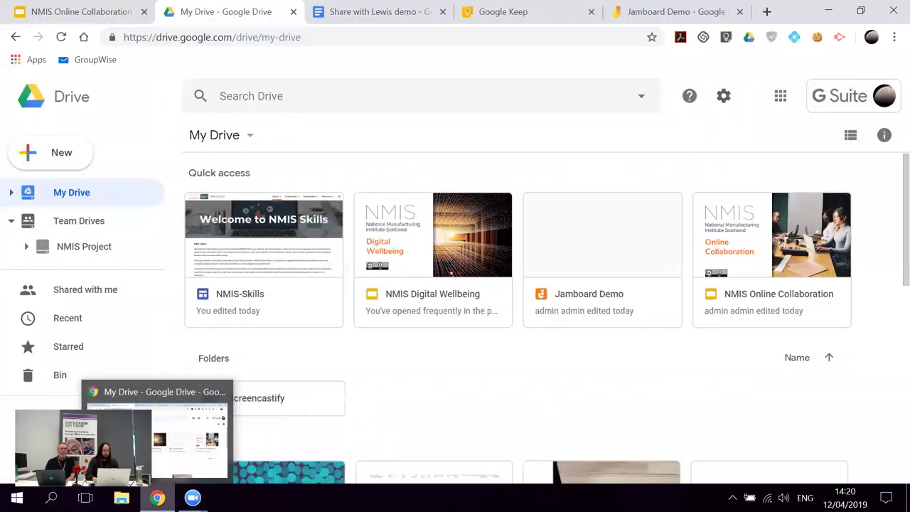
left_click(157, 497)
left_click(157, 498)
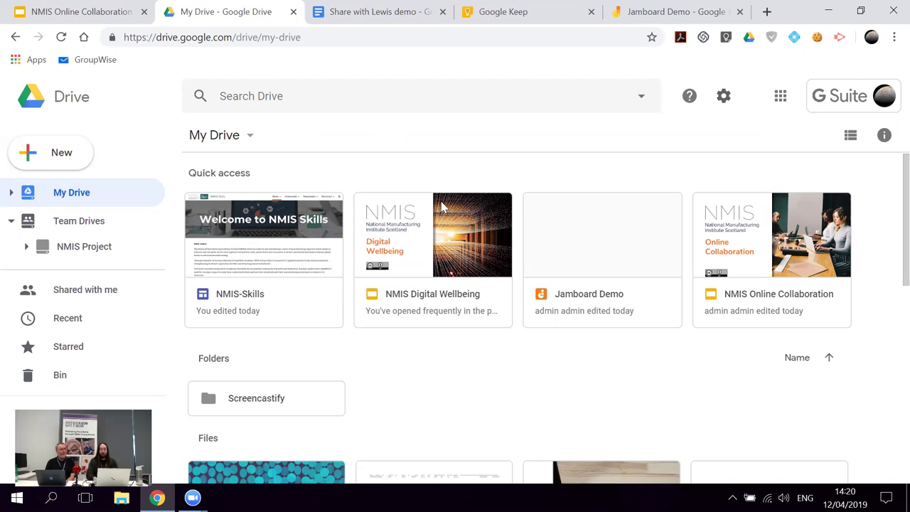
scroll(409, 438, "down", 5)
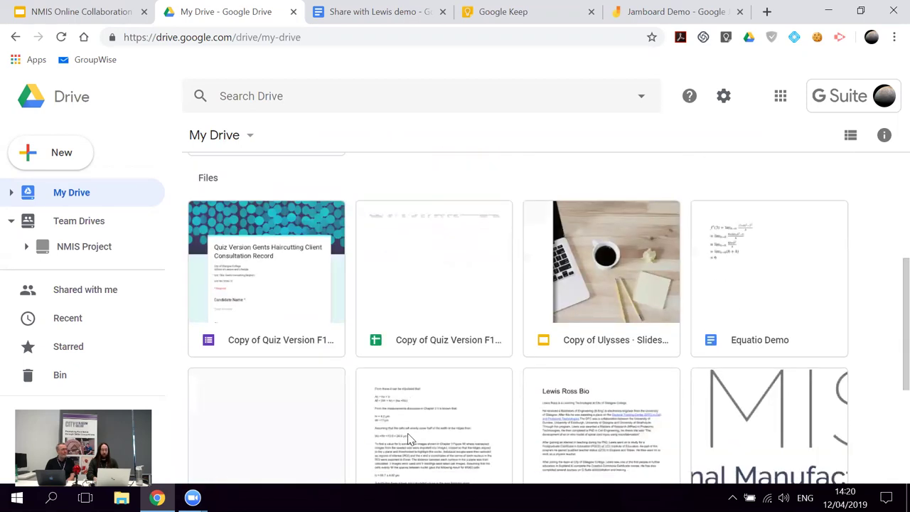
scroll(409, 439, "up", 4)
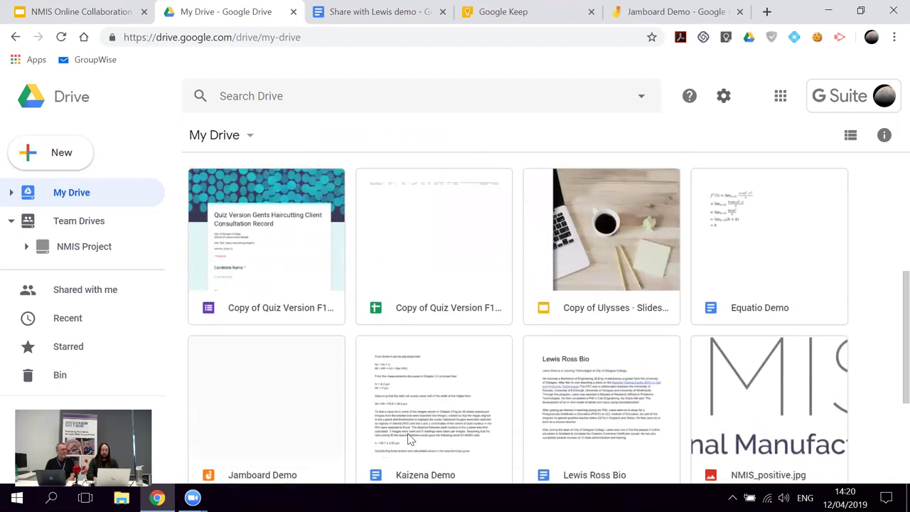
scroll(409, 439, "down", 4)
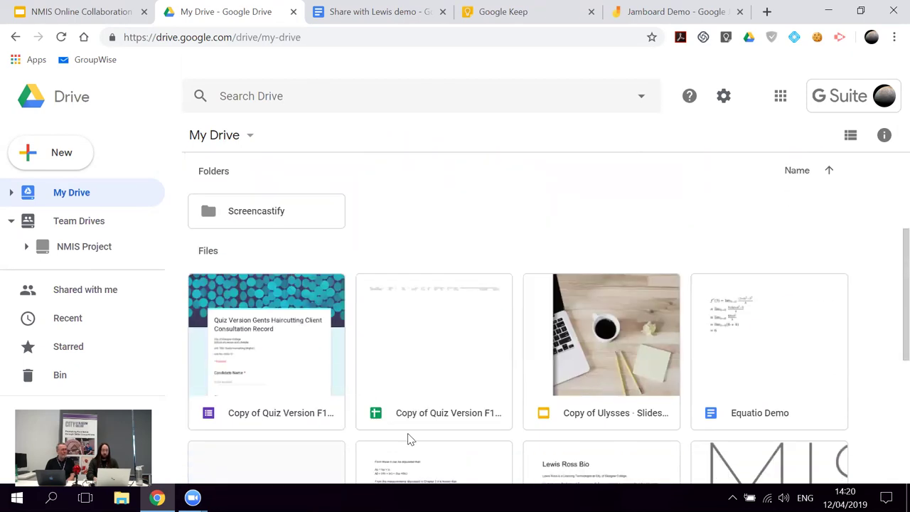
- Open sharing for Equatio Demo and add a colleague from the organisation as a recipient
right_click(758, 288)
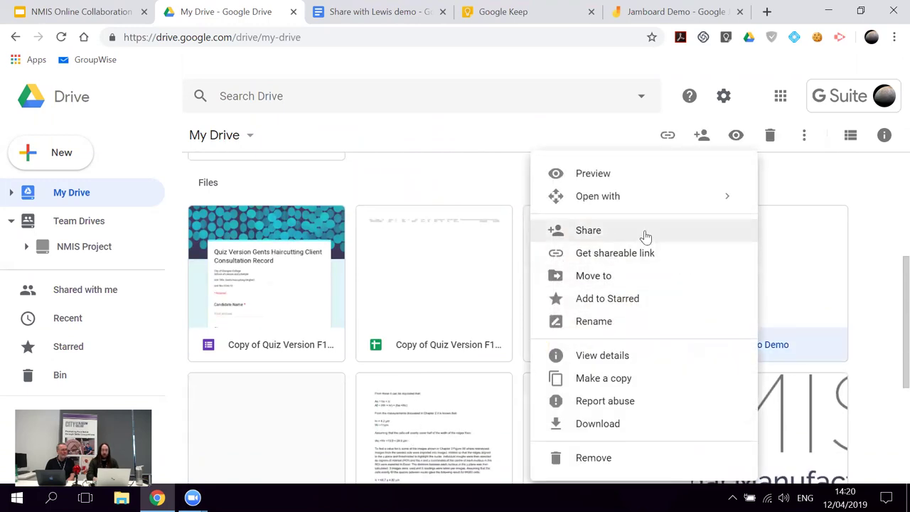
left_click(646, 237)
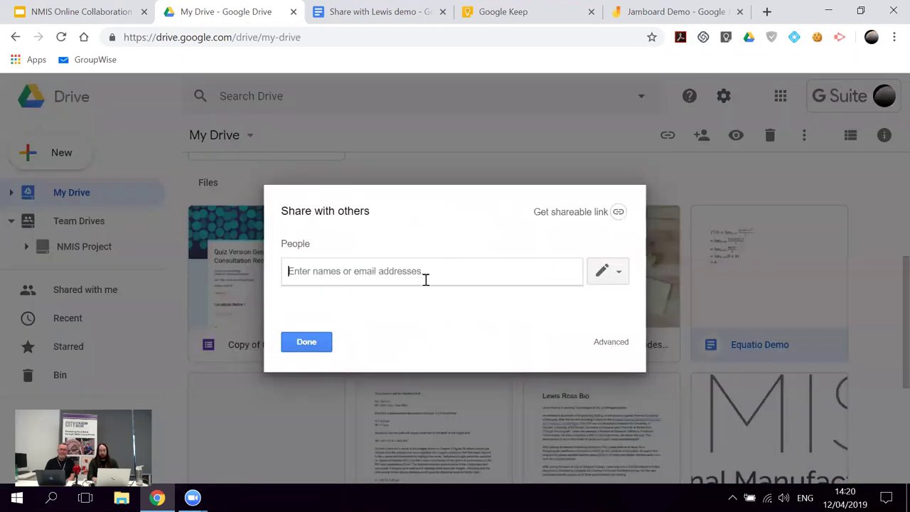
type("jo")
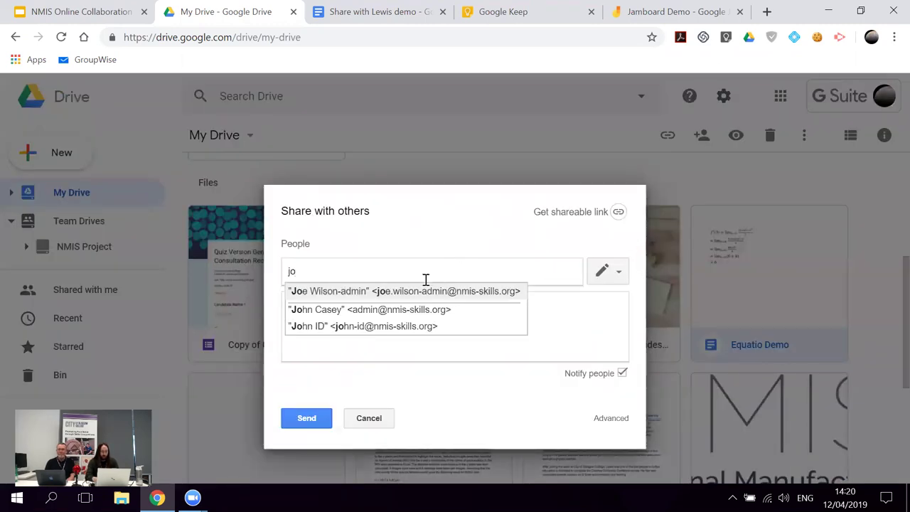
type("hn")
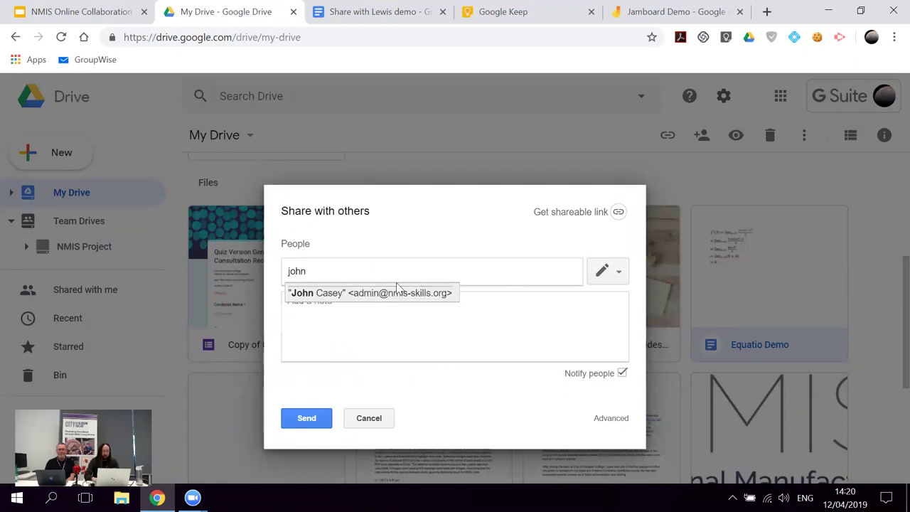
left_click(391, 295)
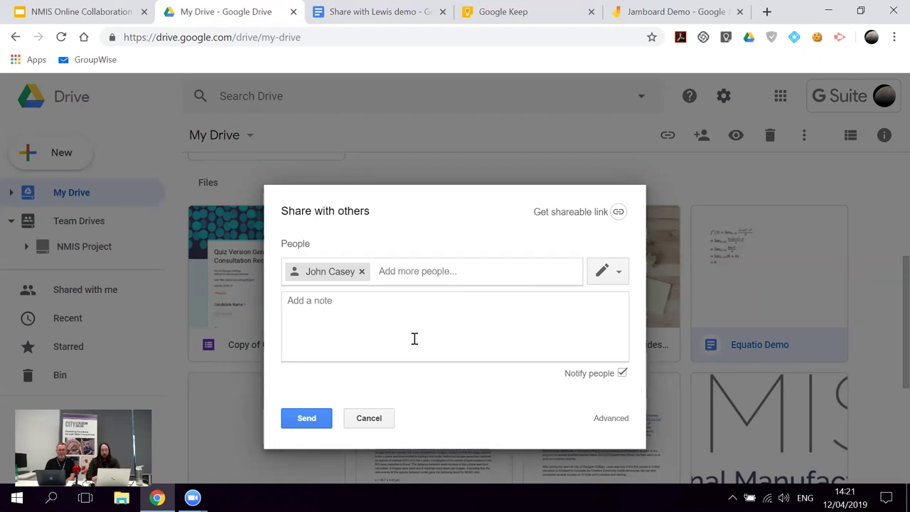
- Enable view-only link sharing for anyone at NMIS Skills and discard the pending invite
left_click(618, 213)
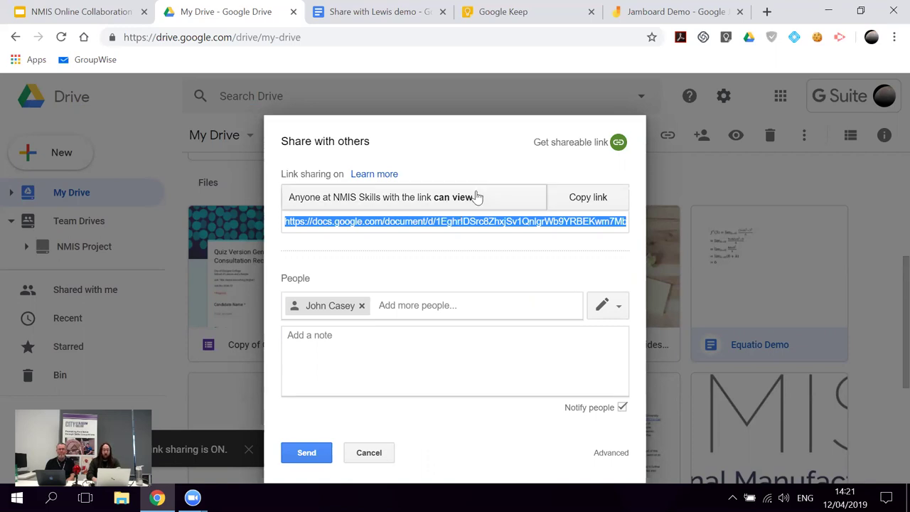
left_click(479, 197)
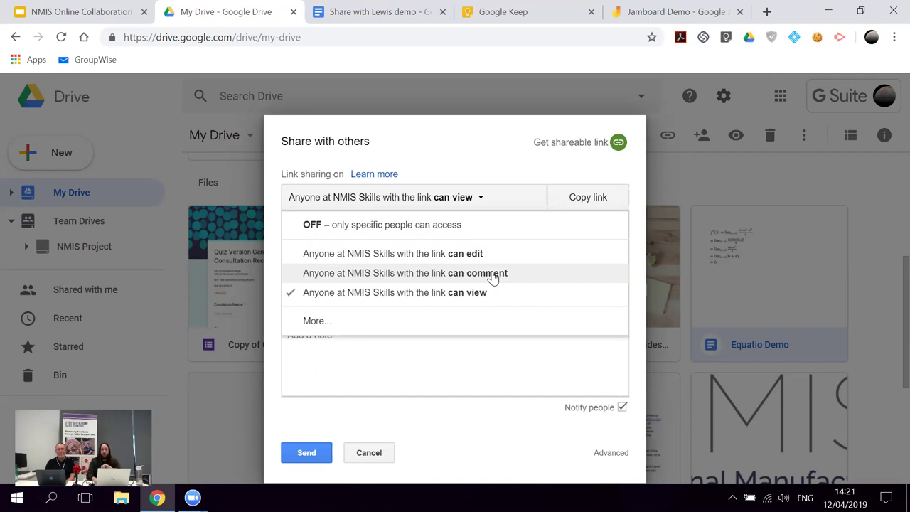
left_click(339, 323)
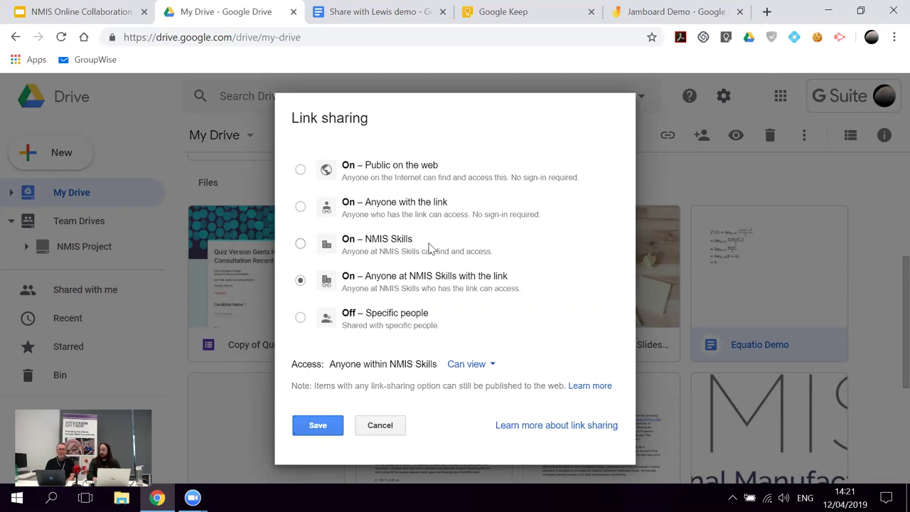
left_click(392, 432)
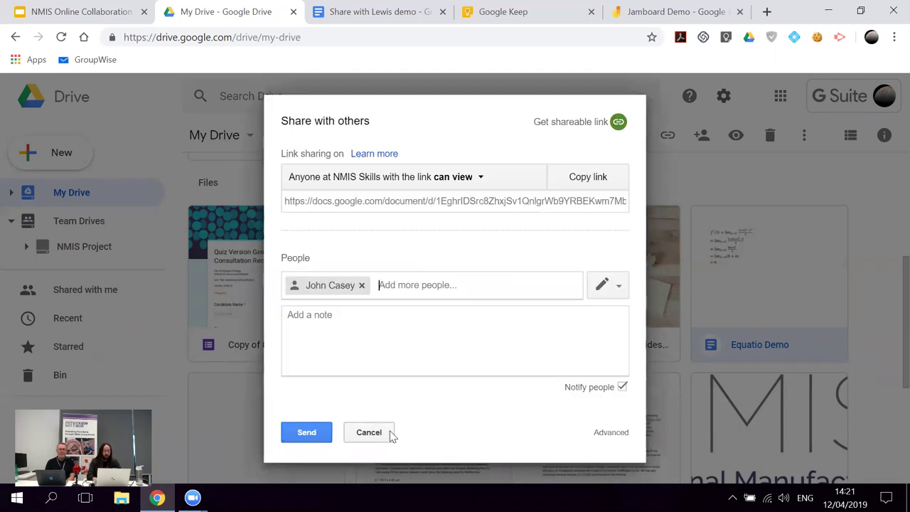
left_click(392, 434)
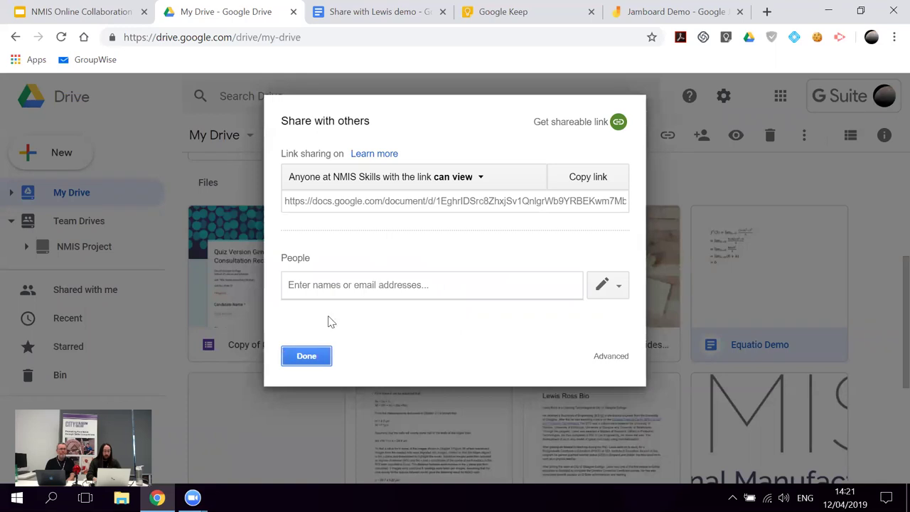
left_click(296, 354)
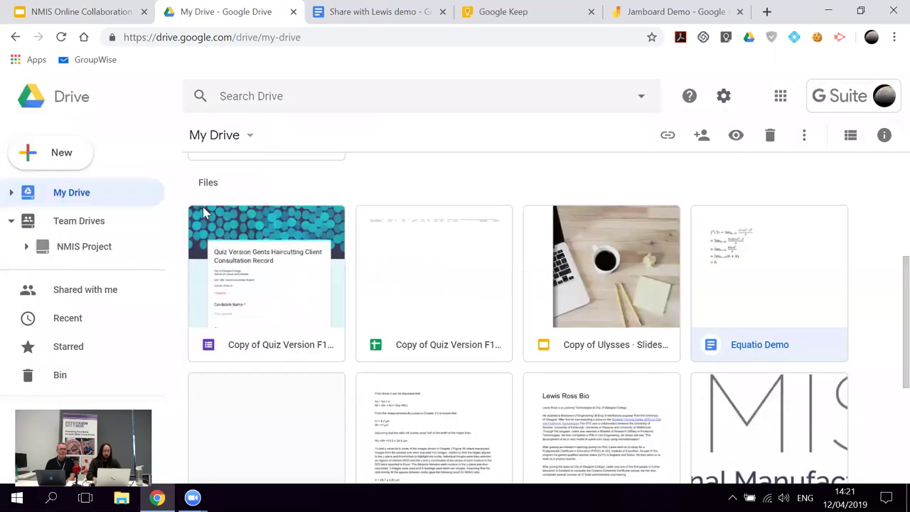
- Look through Team Drives, then settle on the Shared with me list of shared files
left_click(128, 293)
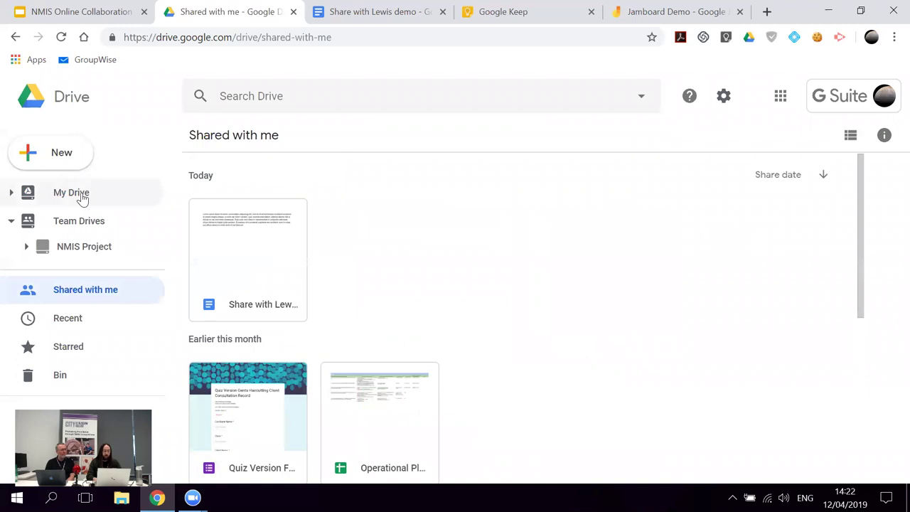
left_click(102, 233)
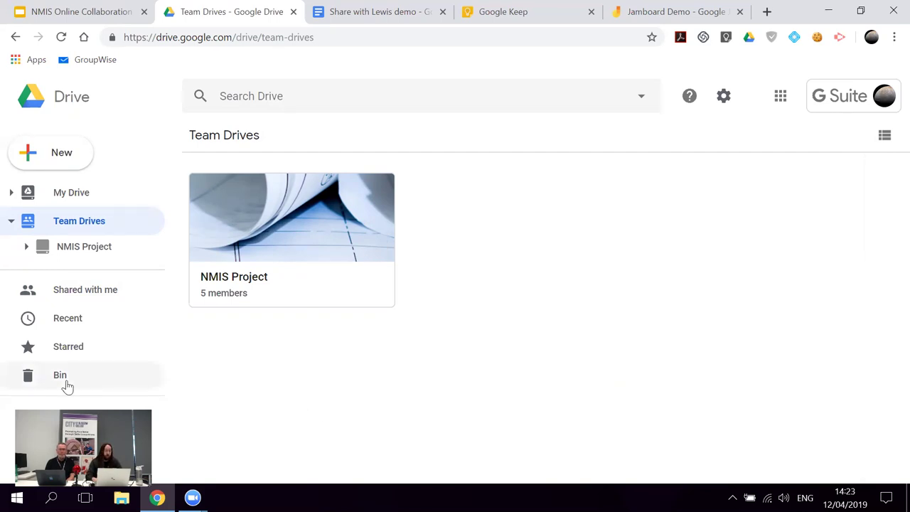
left_click(102, 292)
scroll(471, 260, "down", 2)
scroll(471, 260, "up", 2)
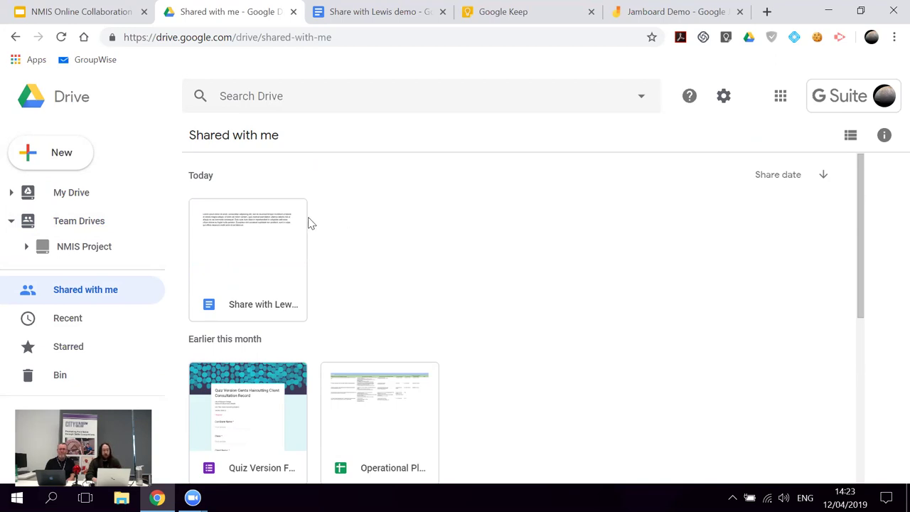
- Check the shared demo document's owner and details, then go back to it in Docs
left_click(289, 267)
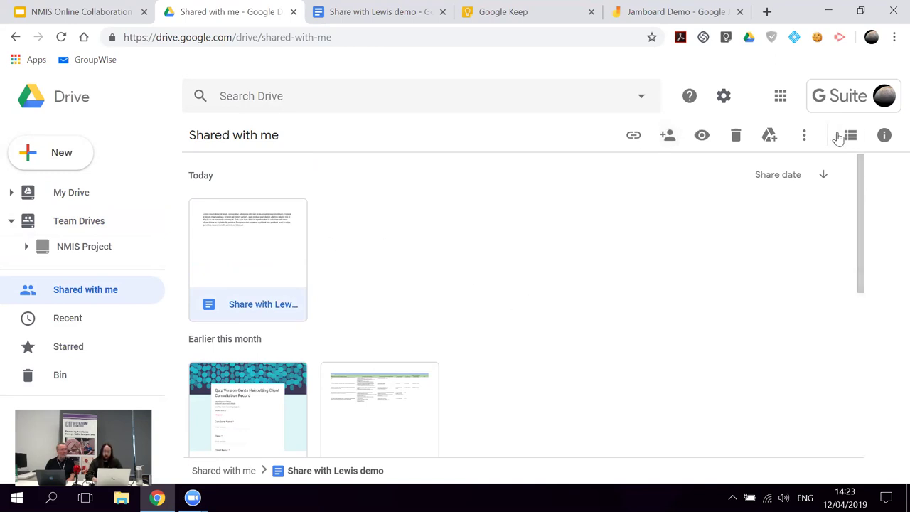
left_click(889, 143)
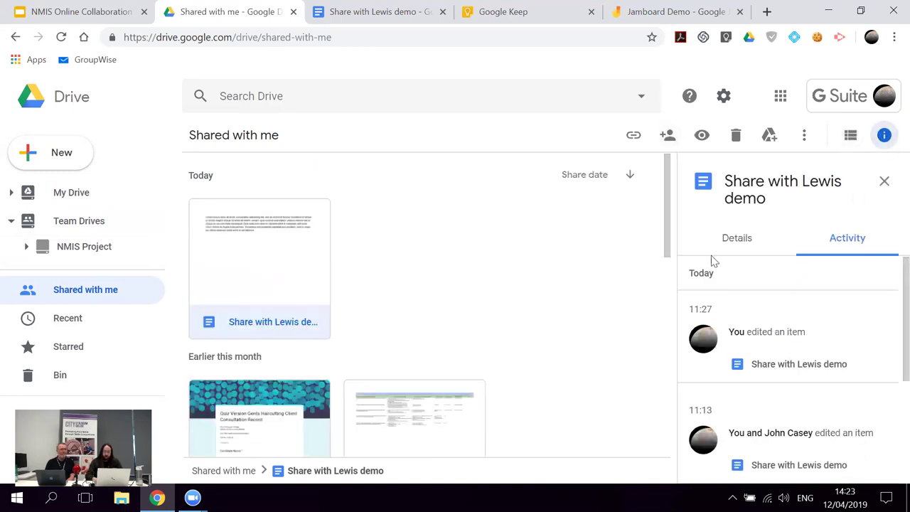
left_click(738, 242)
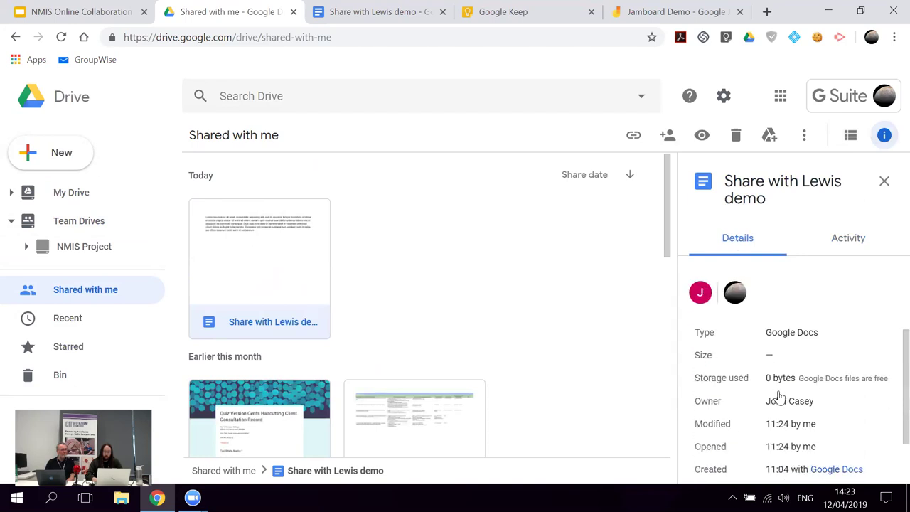
scroll(778, 393, "down", 1)
scroll(778, 390, "up", 2)
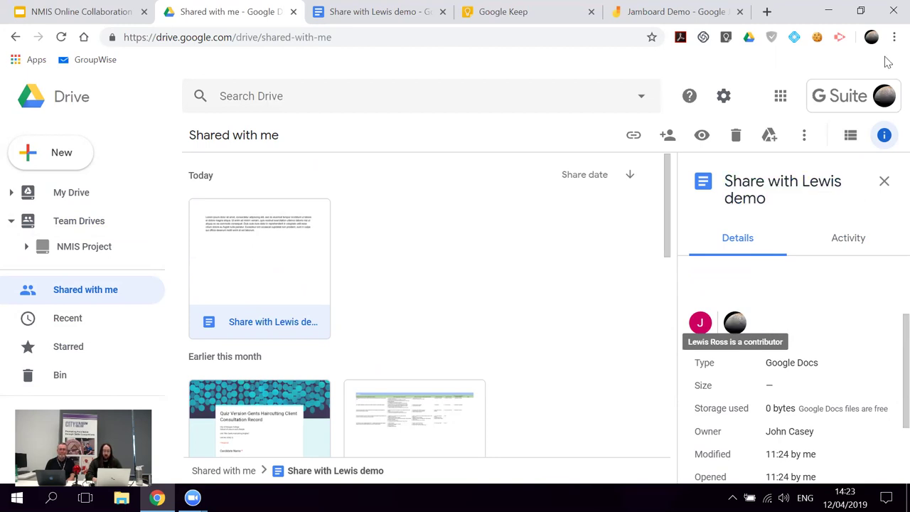
left_click(886, 184)
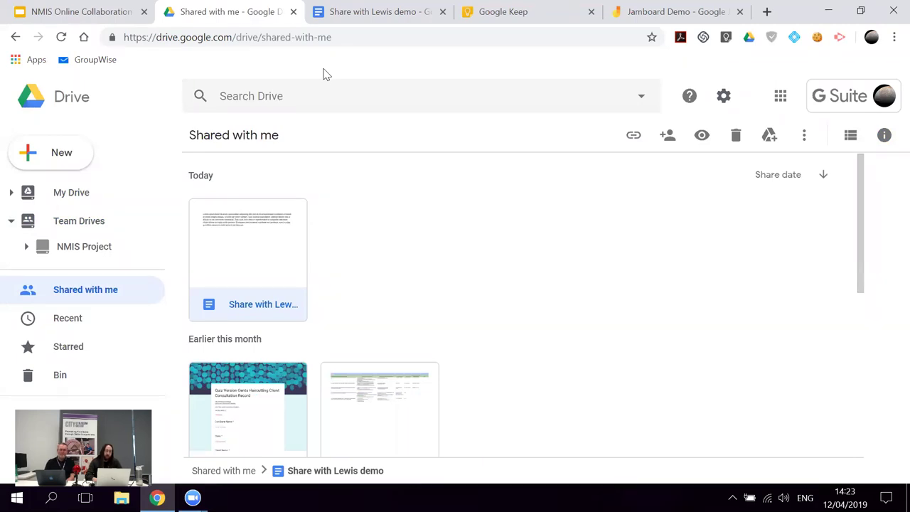
key("ctrl+Tab")
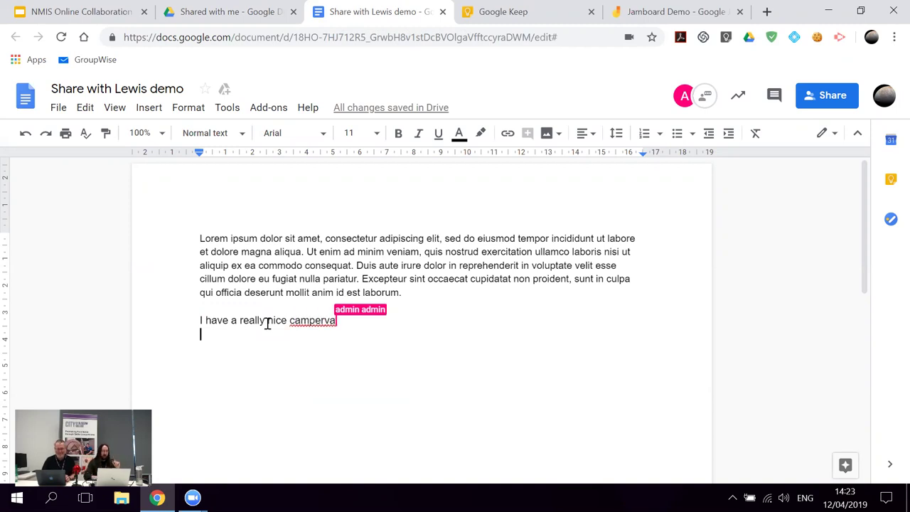
- Reload the document, add blank lines after 'laborum.', and select the Lorem ipsum paragraph
left_click(61, 37)
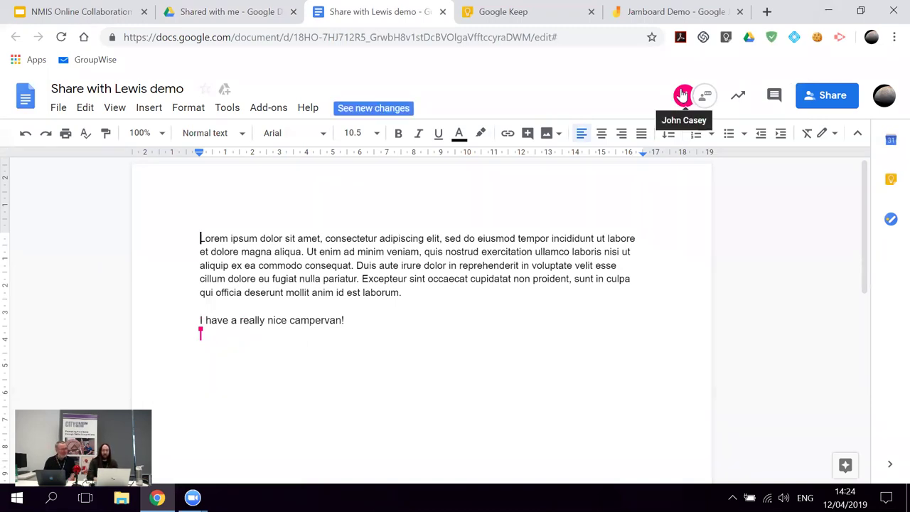
double_click(425, 297)
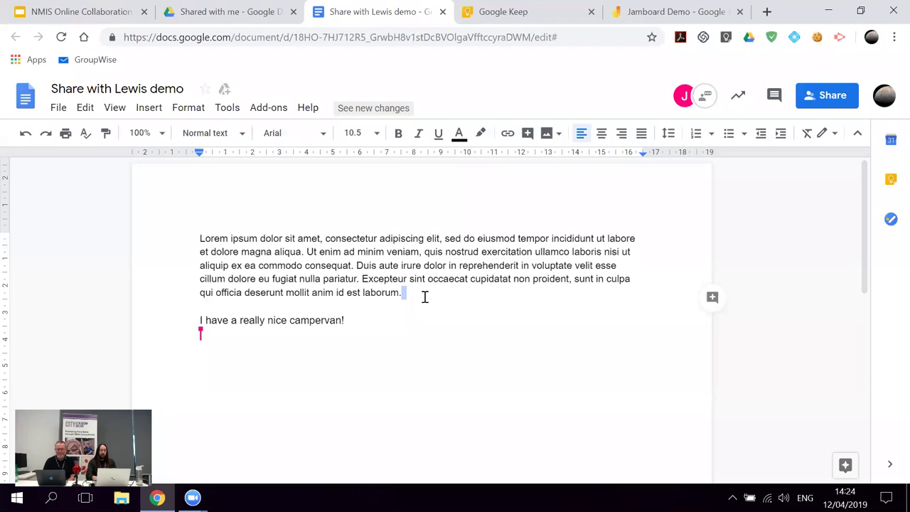
left_click(351, 319)
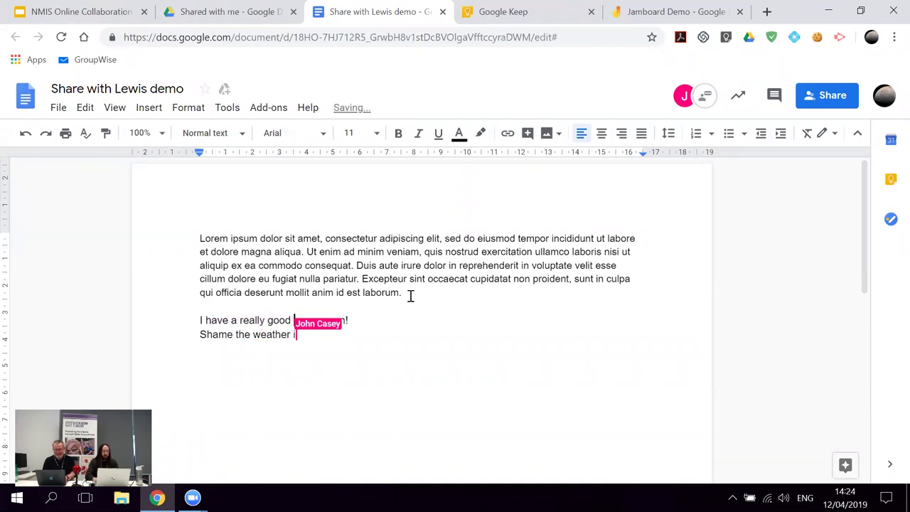
key("Return")
key("Return")
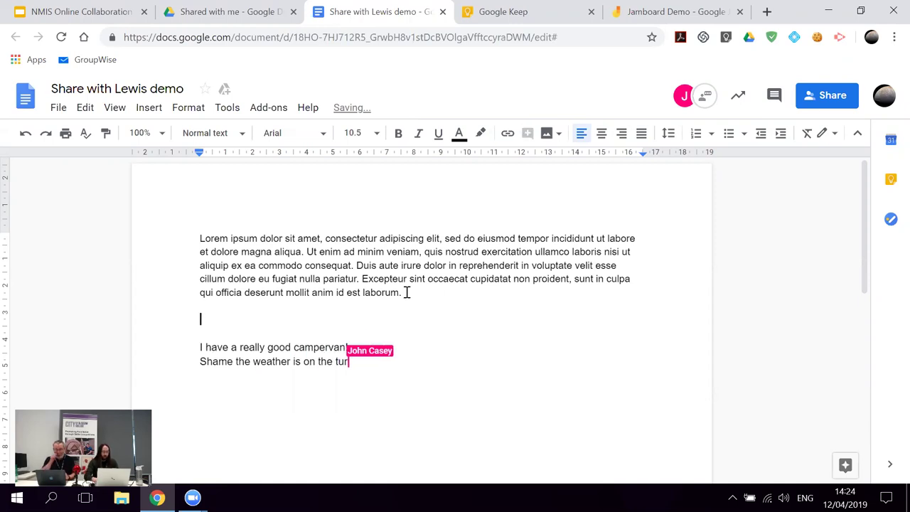
left_click_drag(402, 292, 181, 229)
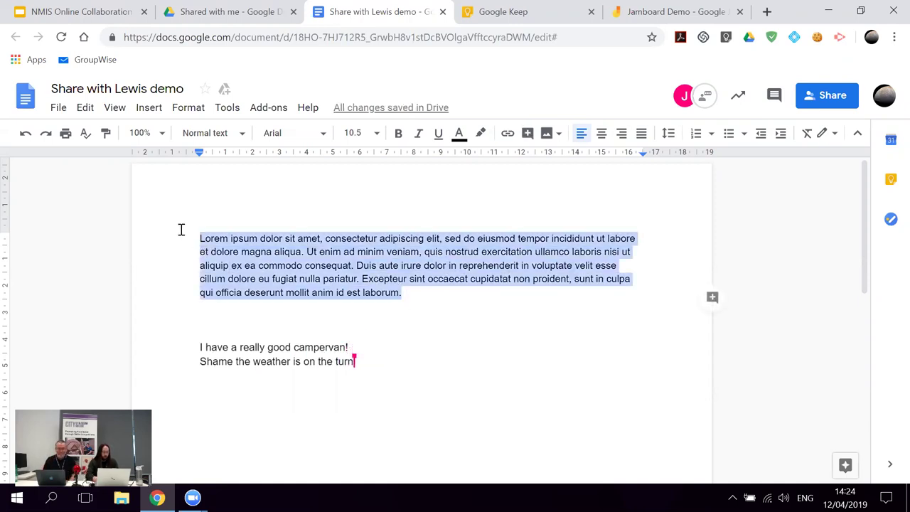
- Bold the Lorem ipsum paragraph and put the caret on the blank line below
key("ctrl+b")
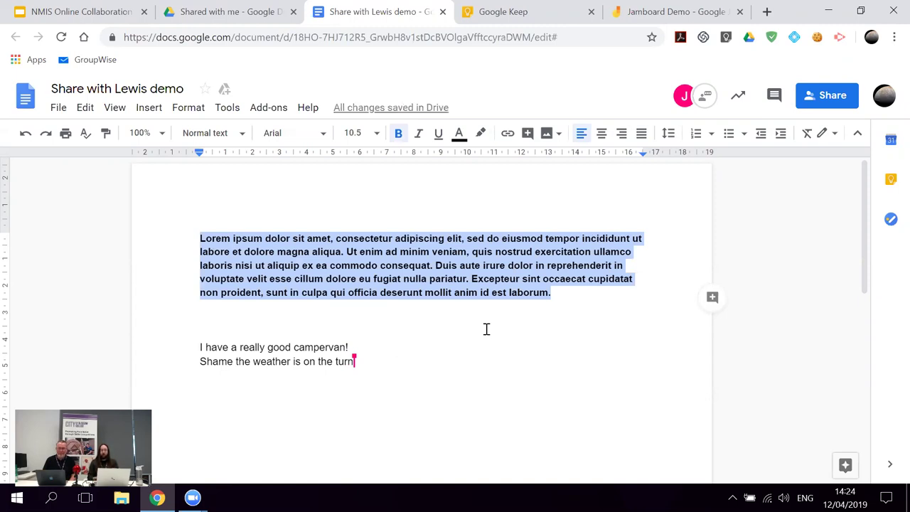
left_click(486, 328)
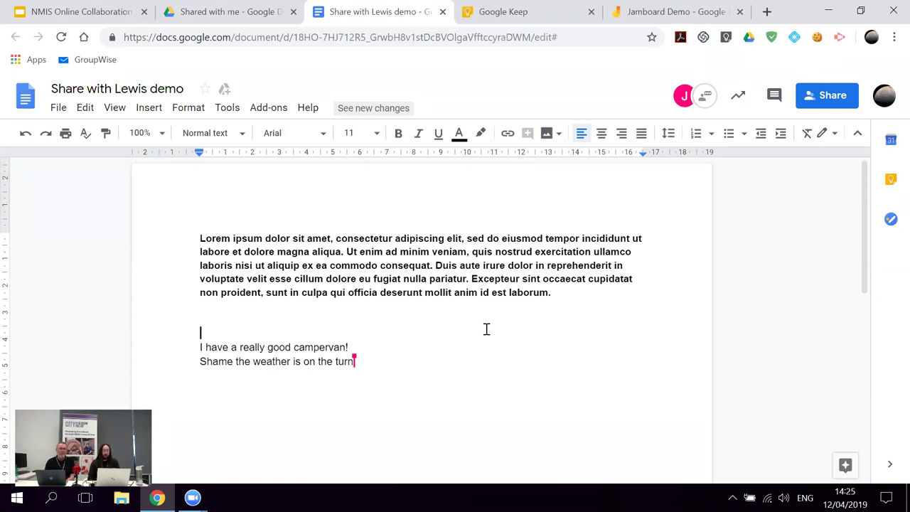
left_click(187, 321)
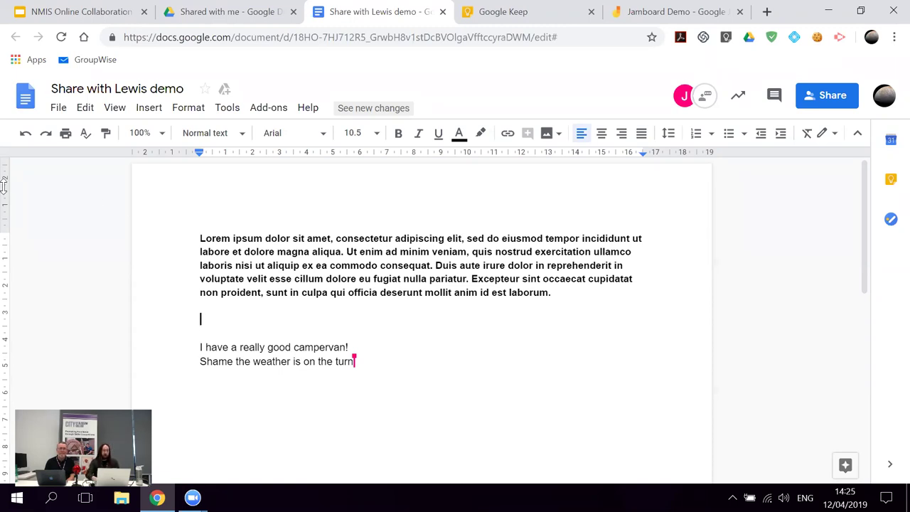
- Open the full version history and expand the 12 April, 14:24 entry
left_click(55, 111)
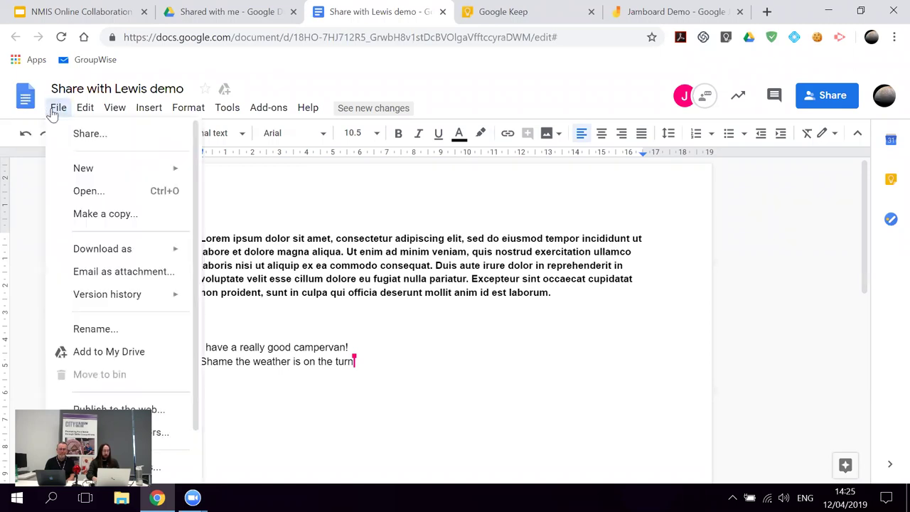
mouse_move(76, 297)
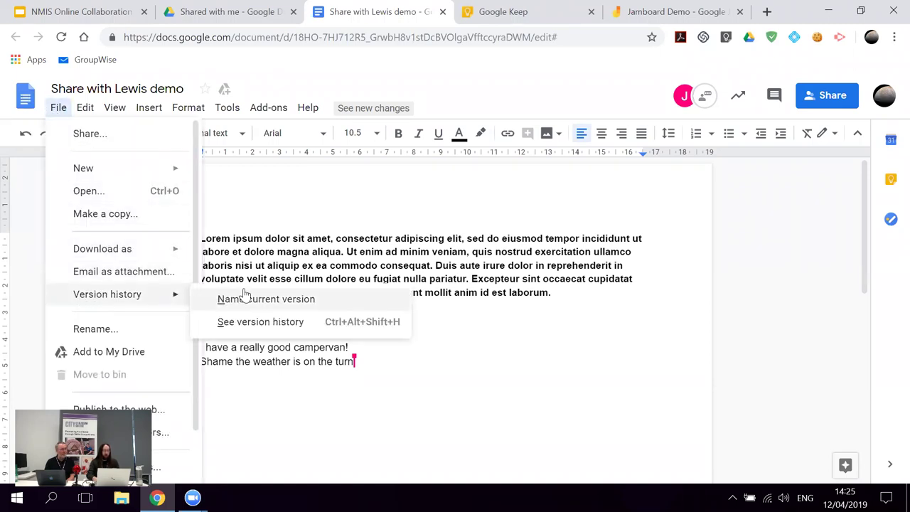
left_click(260, 322)
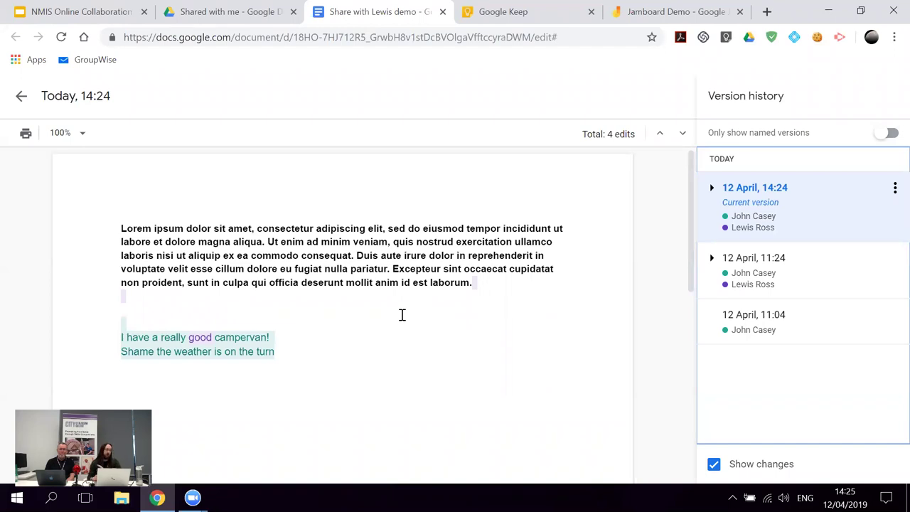
left_click(710, 190)
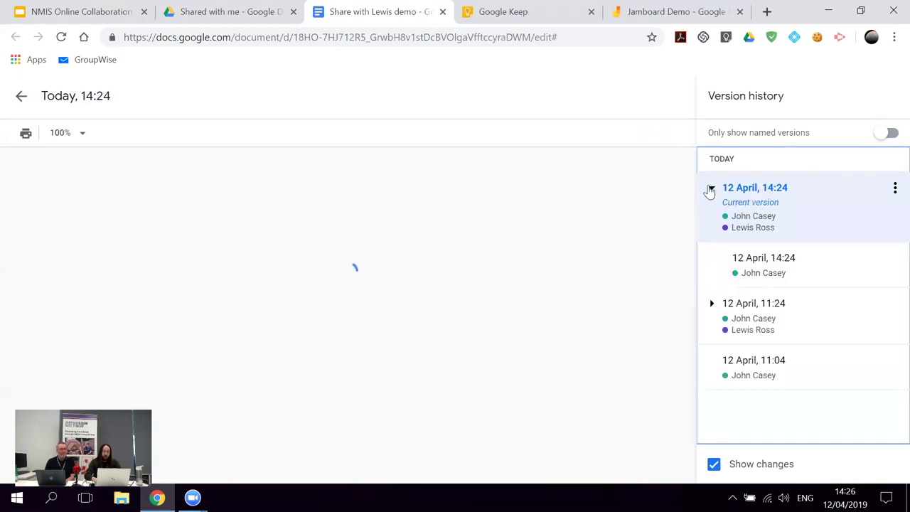
- Preview the earlier 14:24 sub-version and confirm restoring it
left_click(826, 263)
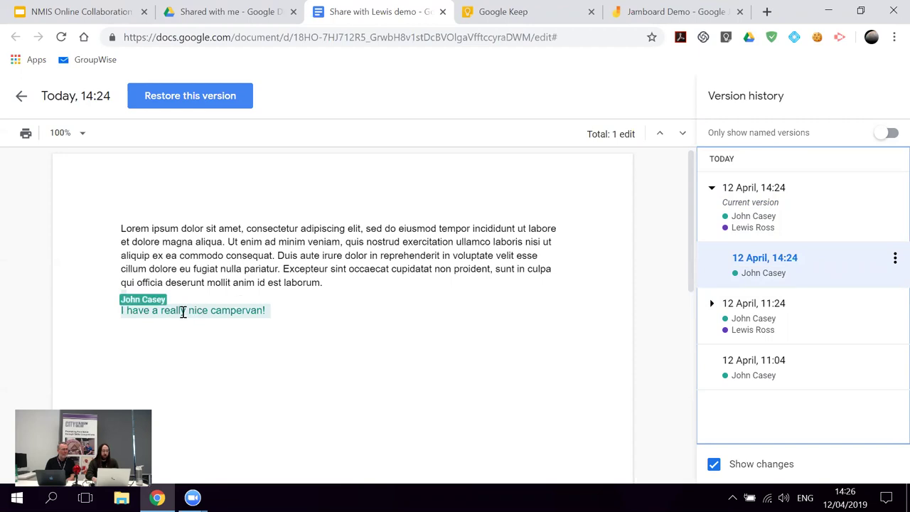
left_click(210, 101)
left_click(509, 314)
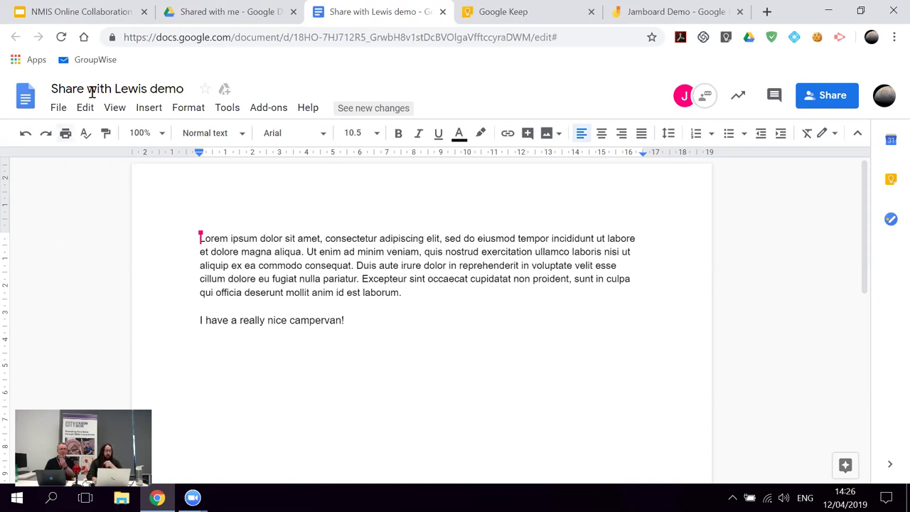
- Reopen the document's version history
left_click(61, 108)
mouse_move(122, 296)
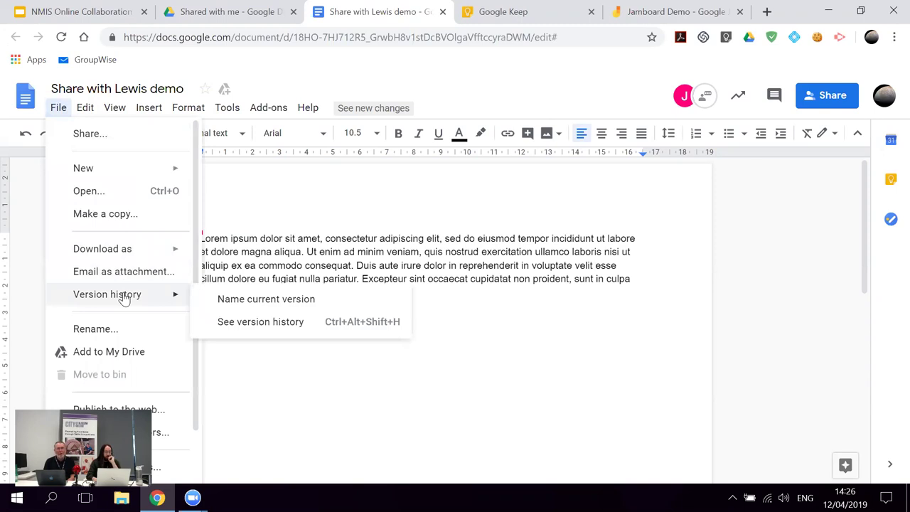
left_click(250, 326)
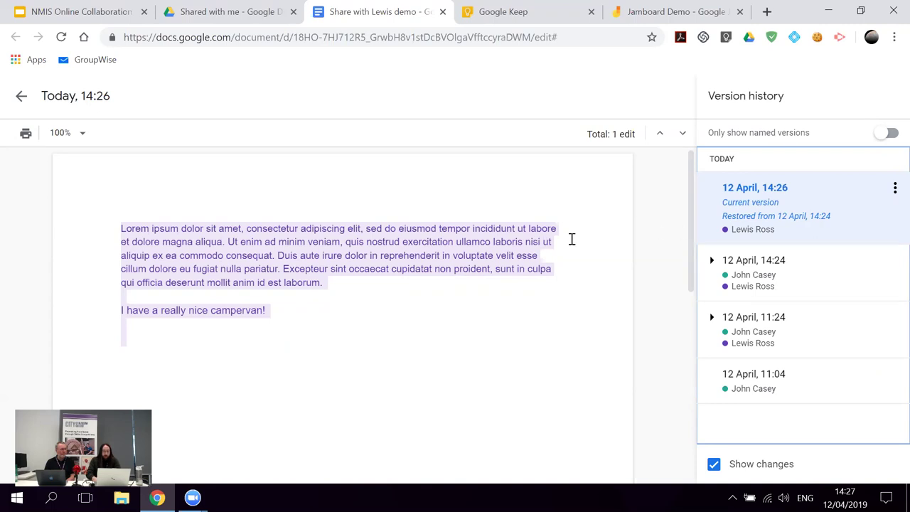
- Name the current version 'Correct Version' and return to editing
left_click(894, 189)
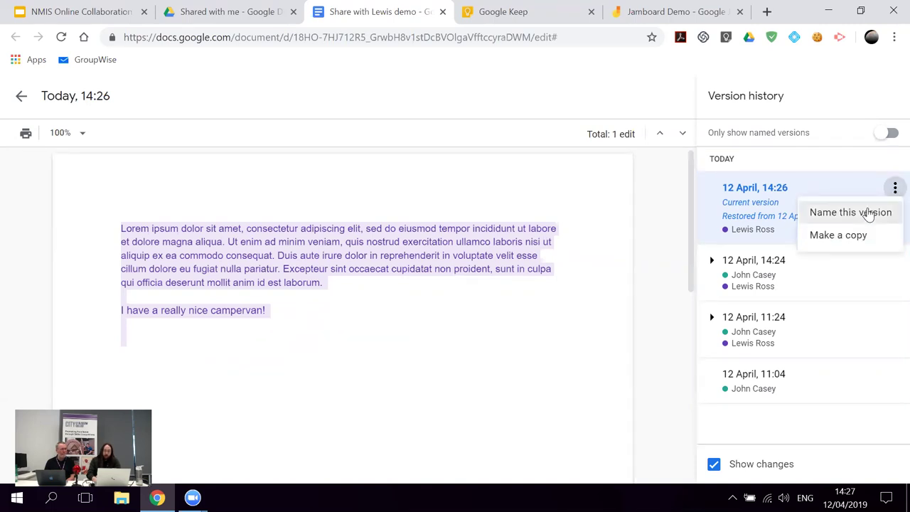
left_click(868, 214)
type("Correct Version")
key("Return")
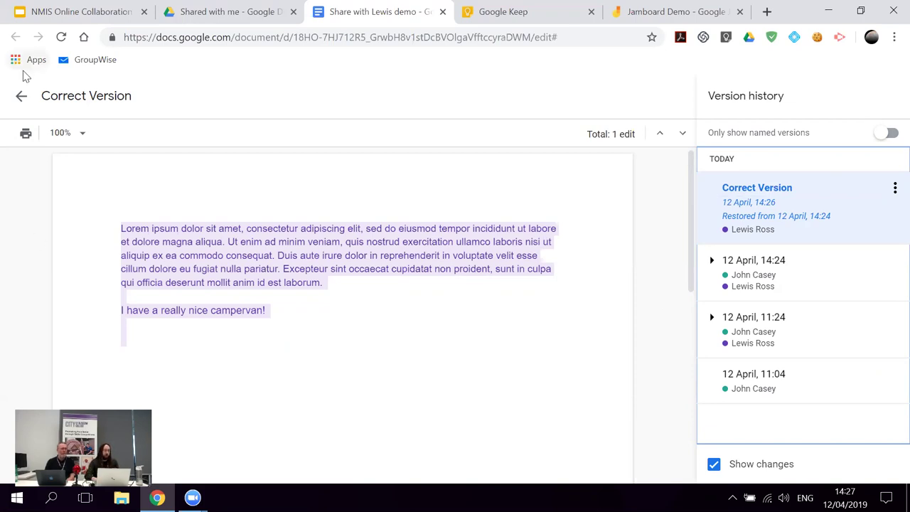
left_click(21, 96)
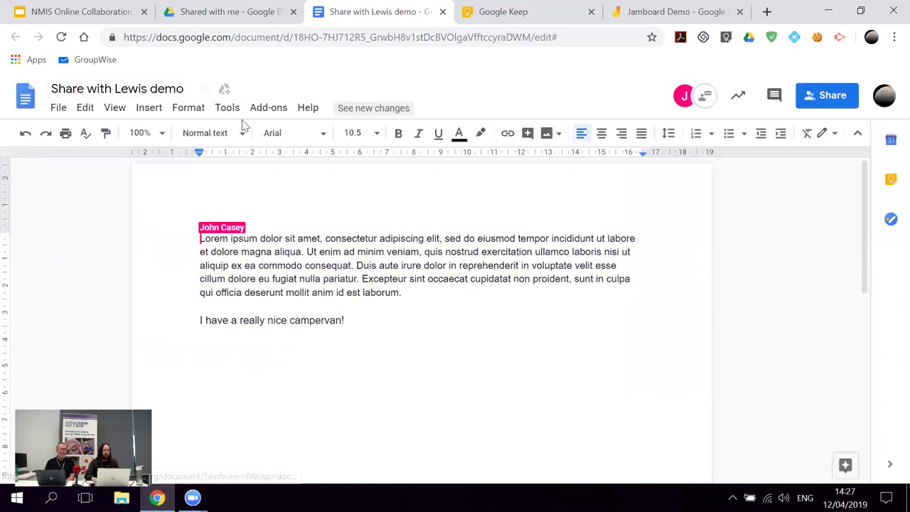
- Insert a new slide after slide 9 in the NMIS Online Collaboration presentation
left_click(114, 7)
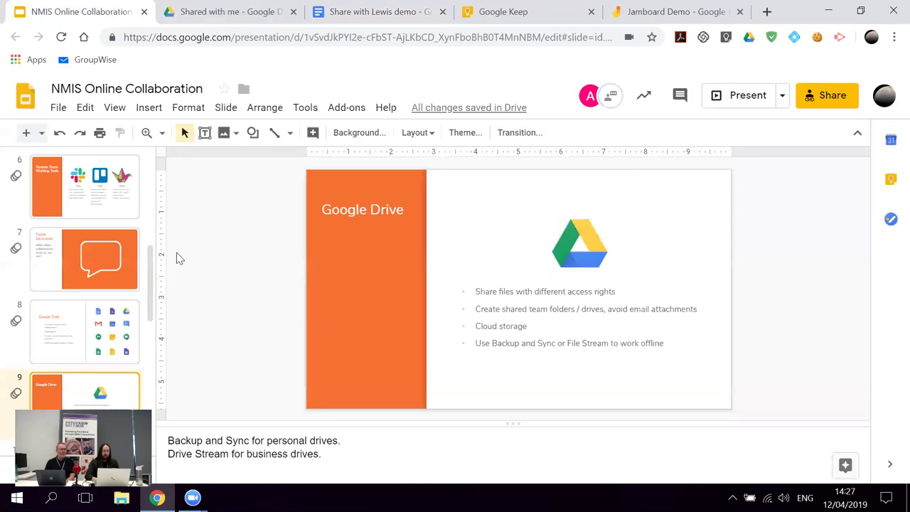
scroll(139, 273, "down", 2)
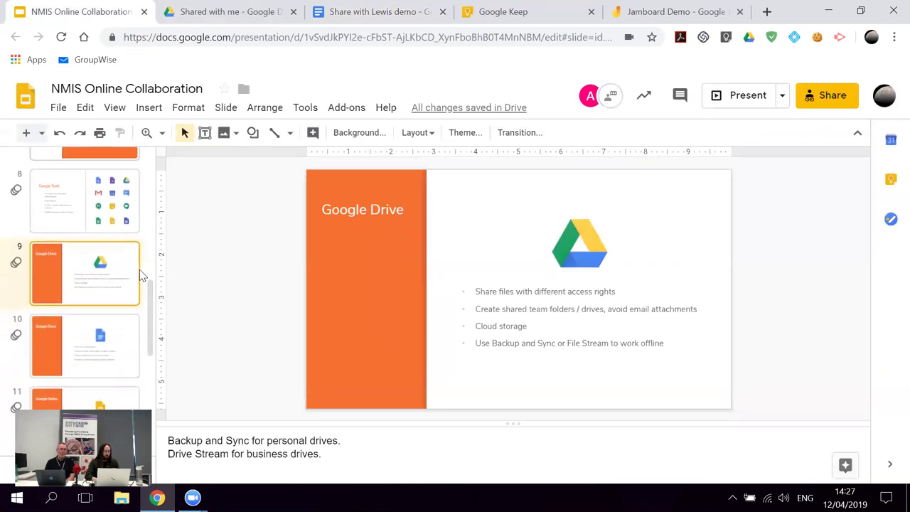
left_click(107, 306)
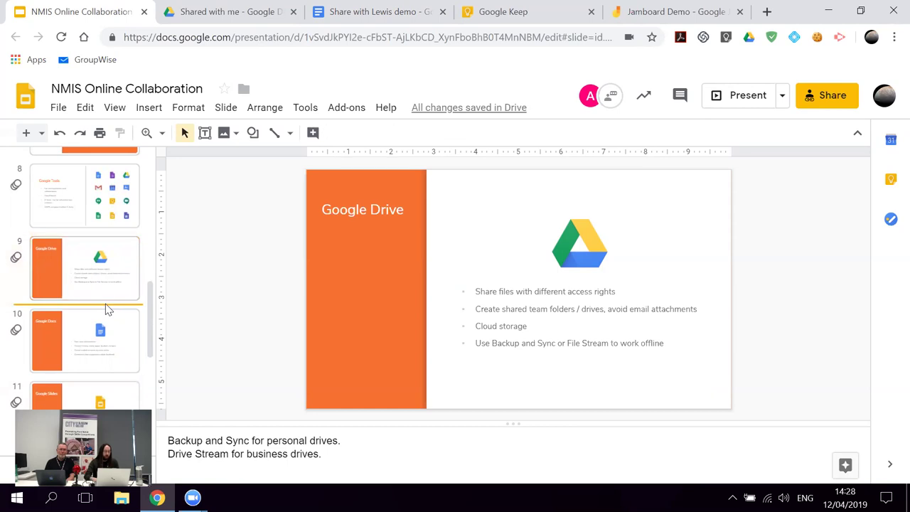
right_click(106, 309)
left_click(179, 277)
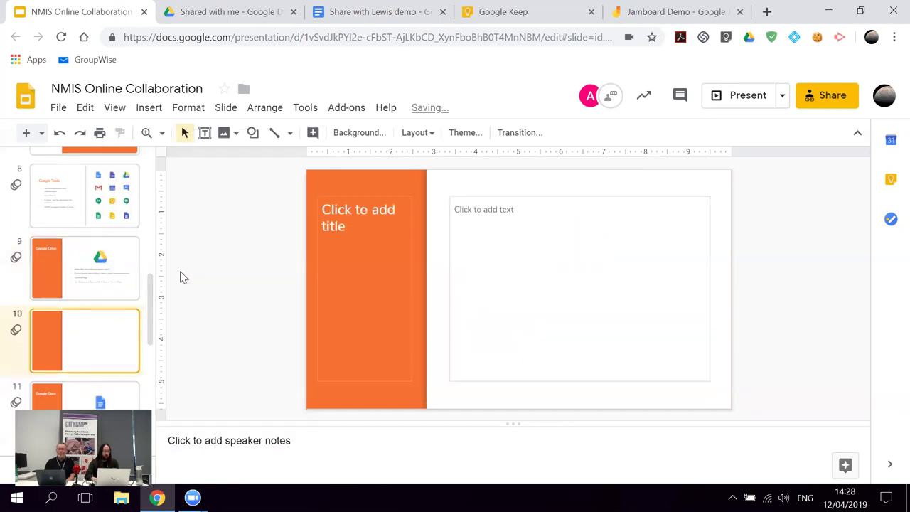
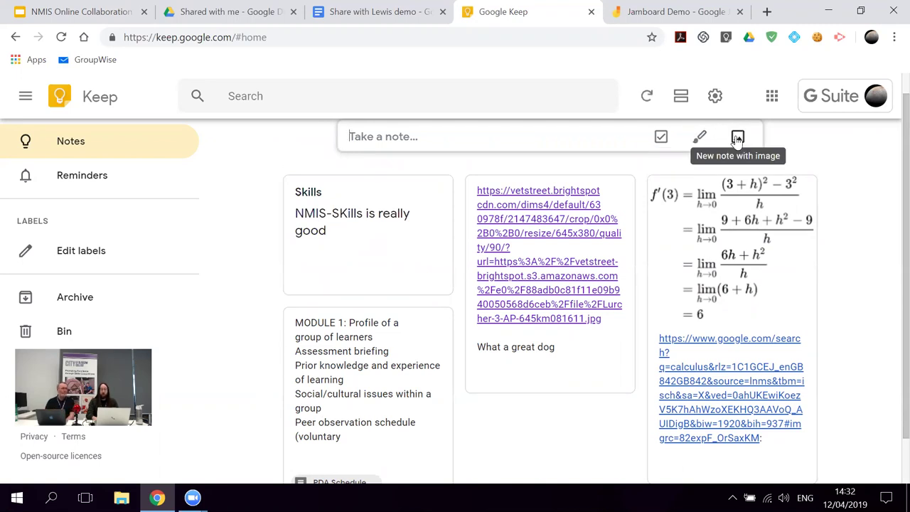
- In a new tab, search Google Images for 'lurchers'
left_click(766, 14)
type("lurc")
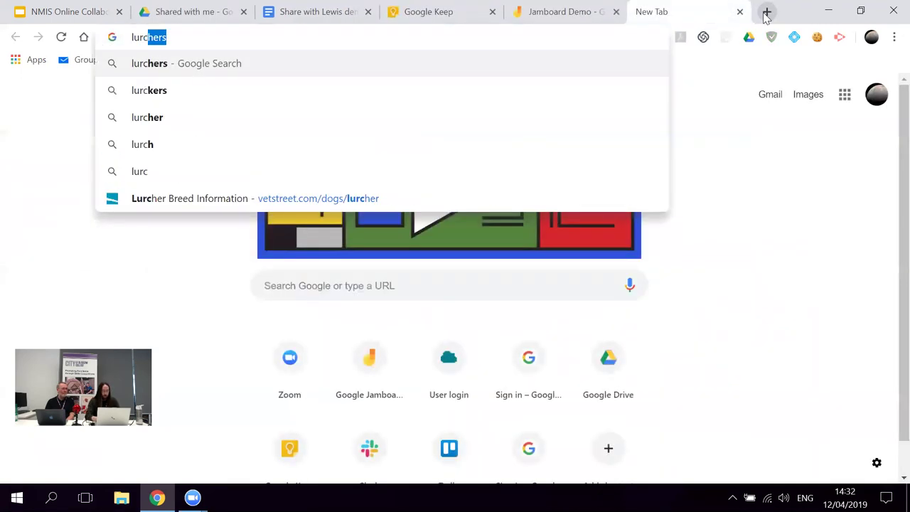
type("hers")
key("Return")
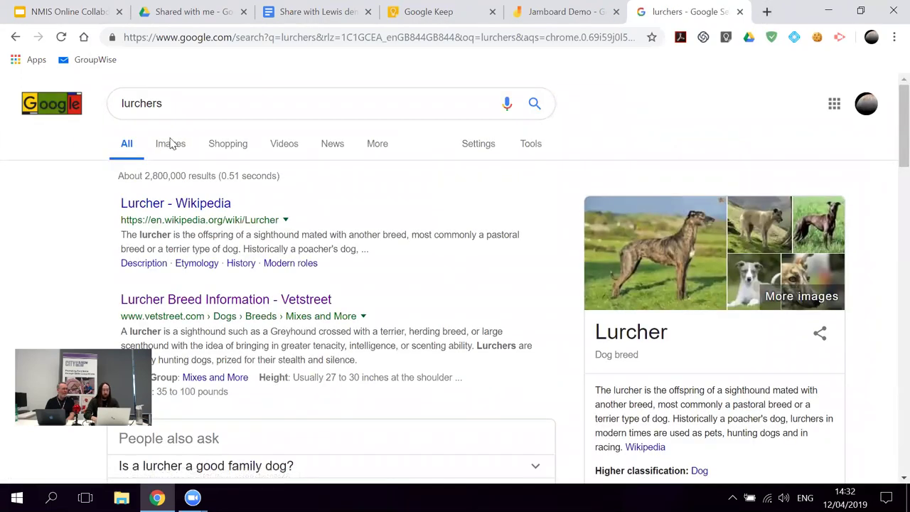
left_click(161, 146)
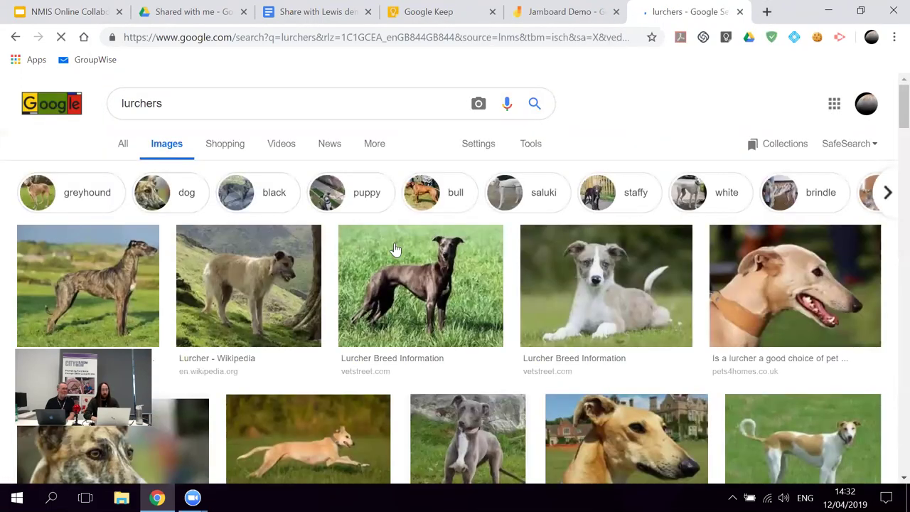
scroll(424, 252, "down", 3)
scroll(424, 252, "down", 6)
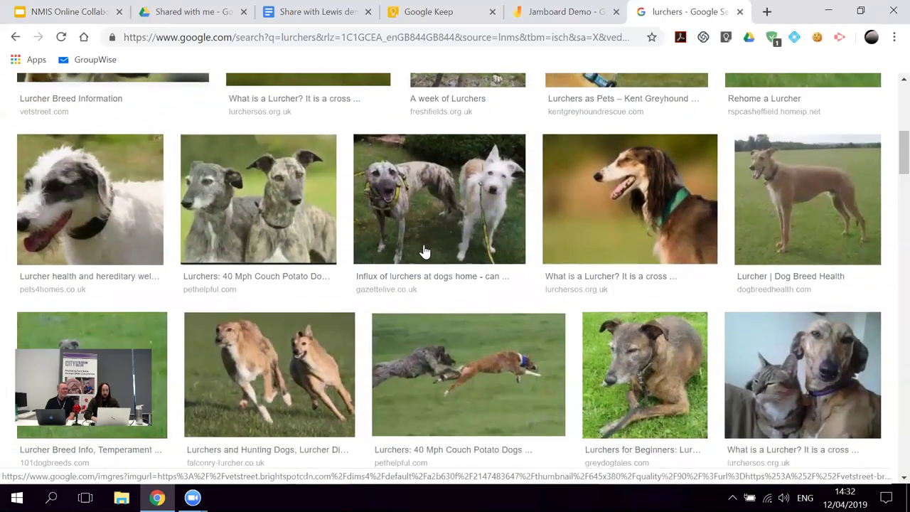
scroll(423, 251, "down", 1)
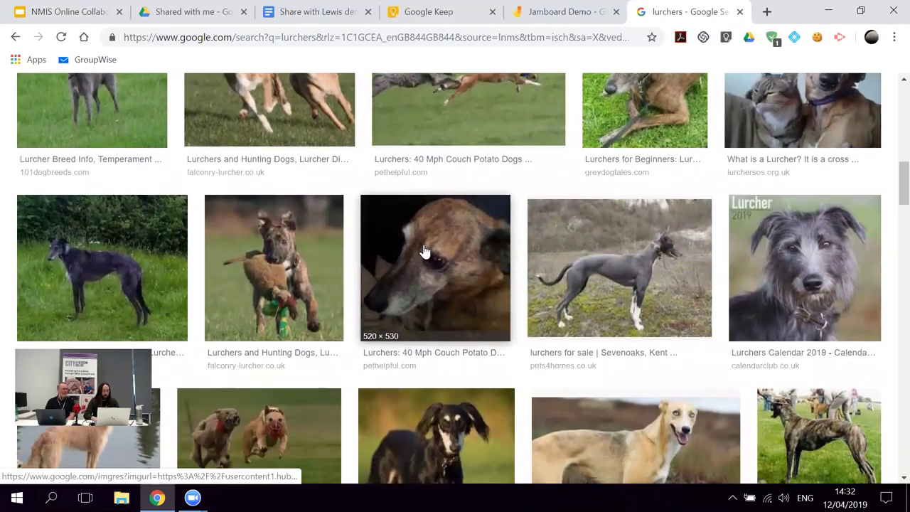
- Open the brindle puppy-with-toy photo dogs-018b.jpg full size in its own tab
left_click(299, 266)
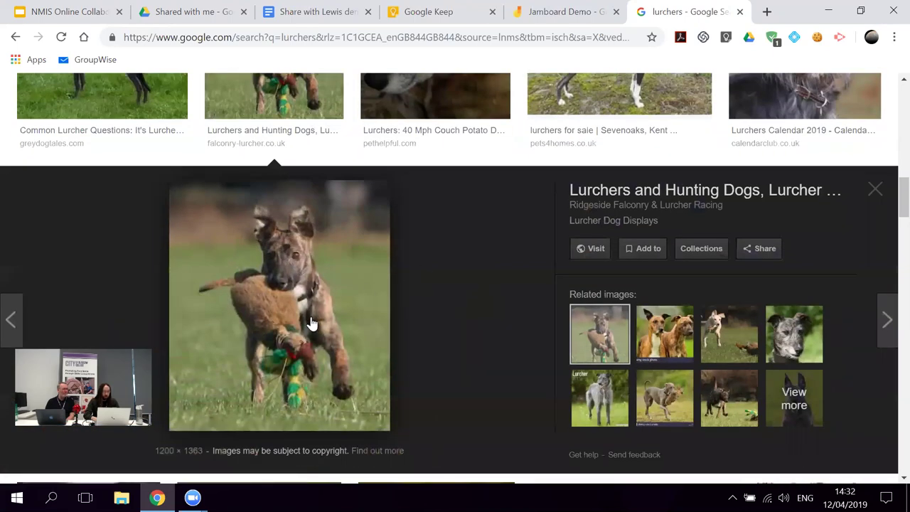
right_click(301, 247)
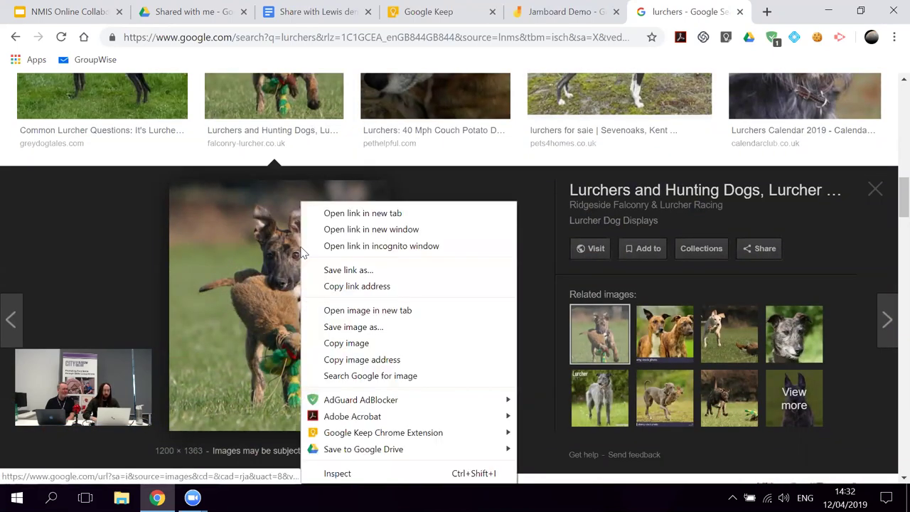
left_click(380, 315)
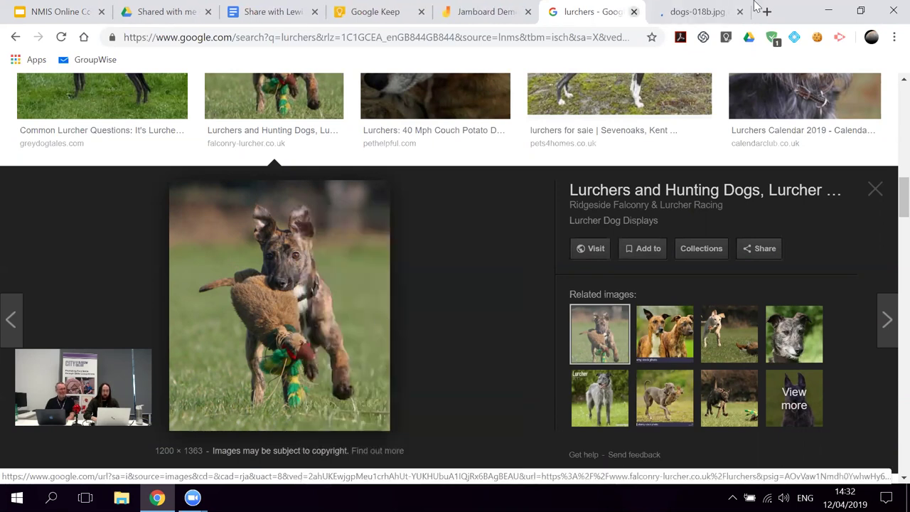
left_click(750, 7)
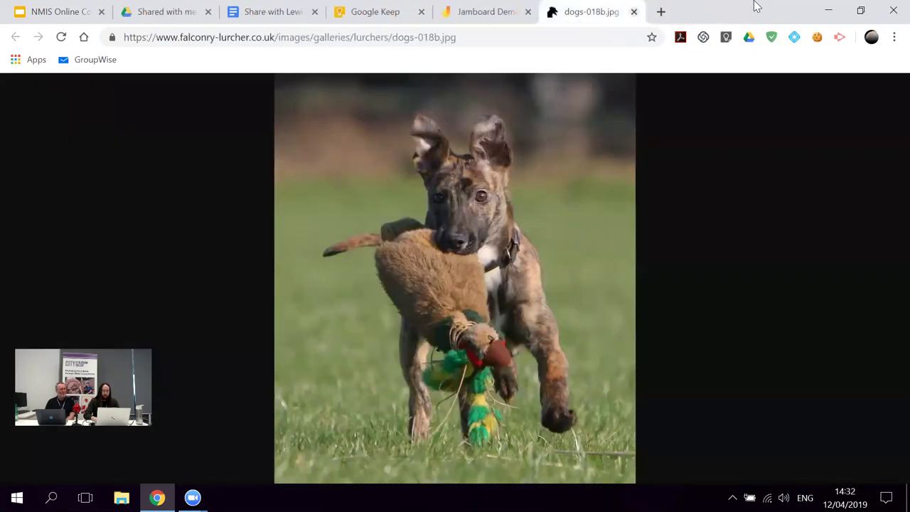
left_click(571, 263)
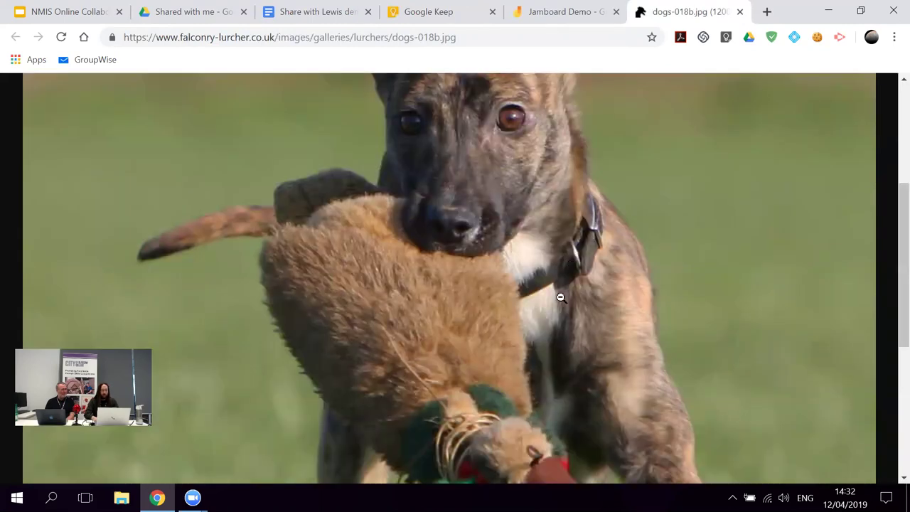
scroll(562, 291, "down", 2)
scroll(562, 291, "up", 3)
left_click(650, 213)
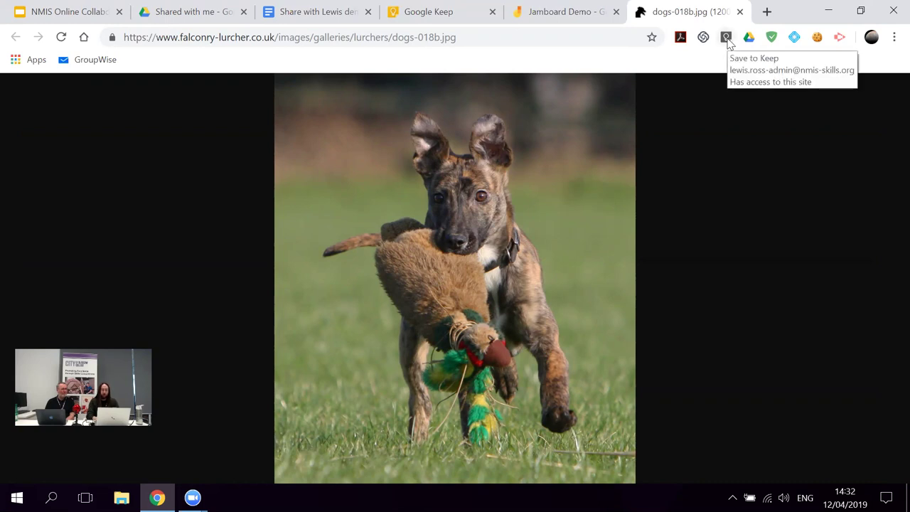
- Save the dog image to Google Keep as a new note
right_click(595, 217)
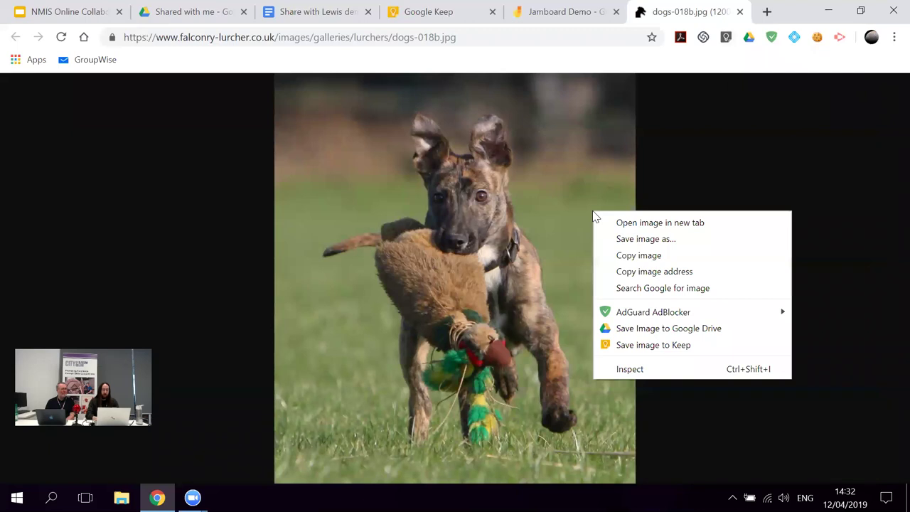
left_click(678, 347)
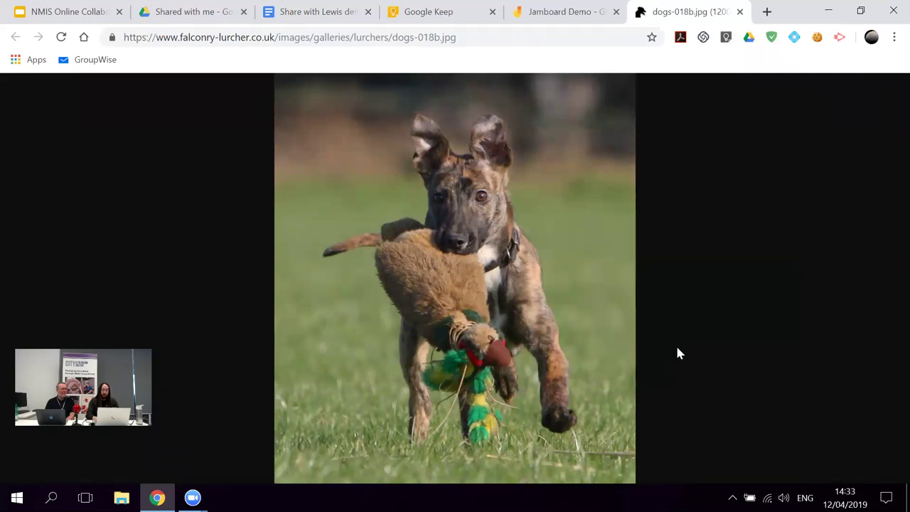
left_click(775, 146)
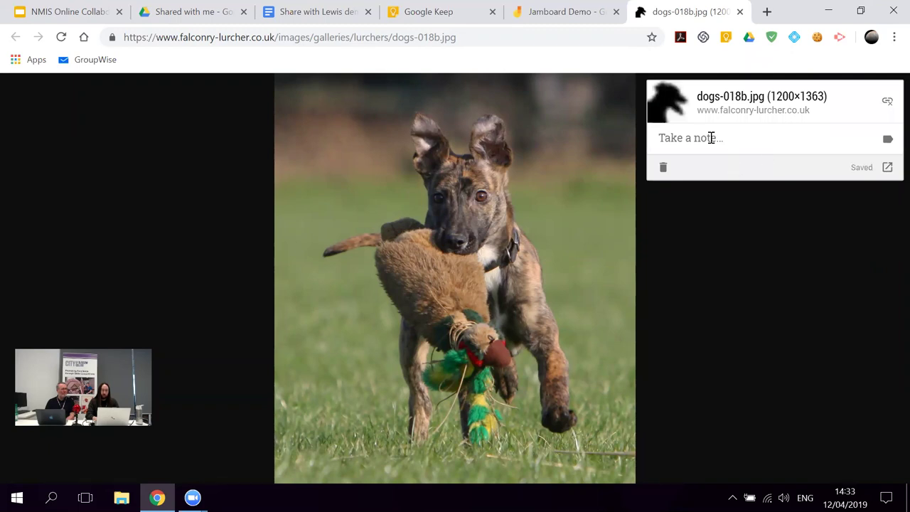
- Title the Keep note 'Lurcher Puppy' and write 'Awwwwww' in its body
left_click(710, 138)
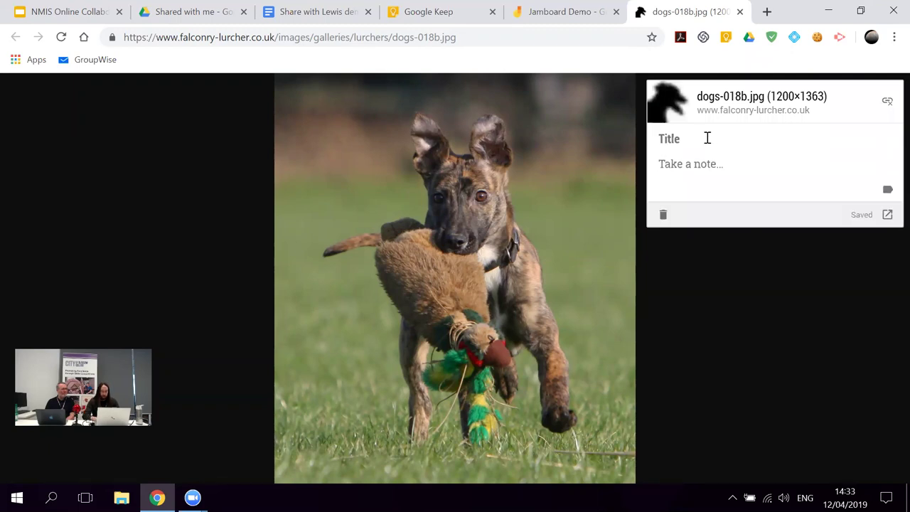
type("Lucr")
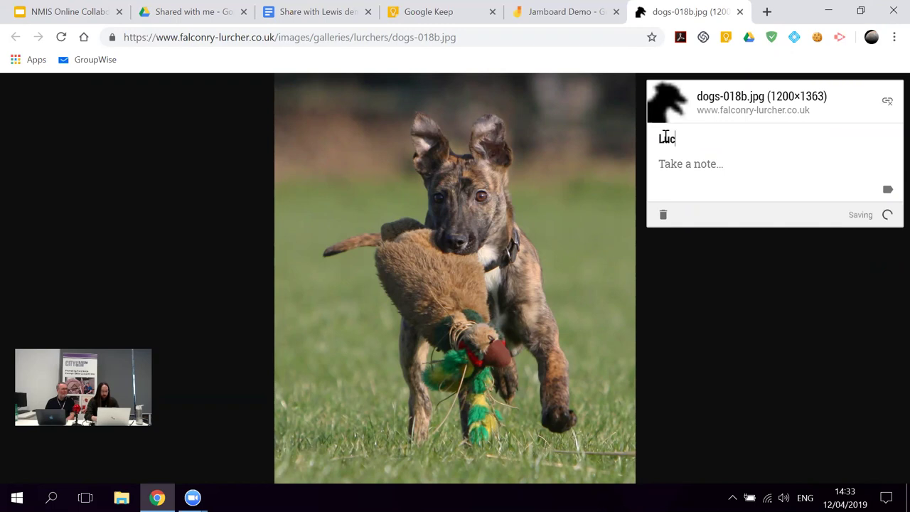
key("BackSpace")
key("BackSpace")
type("rcher Pup")
key("BackSpace")
type("Puppy")
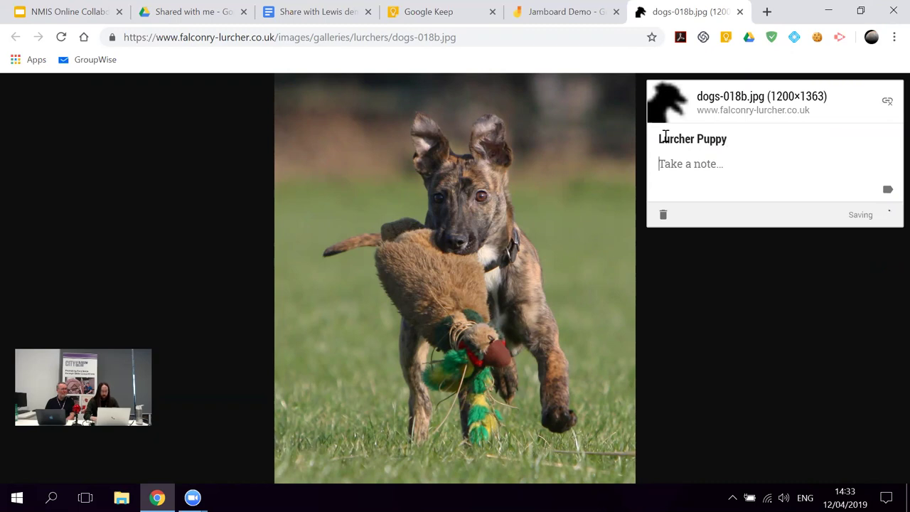
key("Return")
type("Awwwwww")
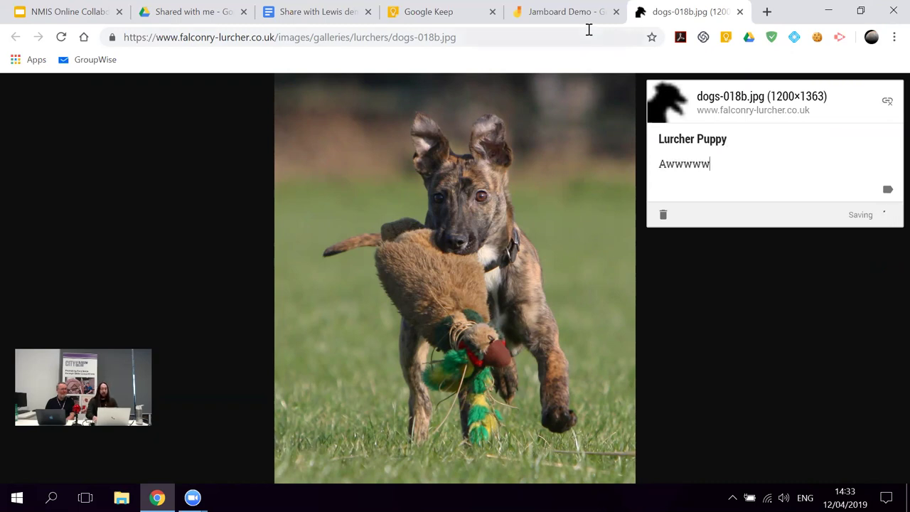
- View the new note on the Keep board, then go to the 'Share with Lewis demo' document
left_click(411, 21)
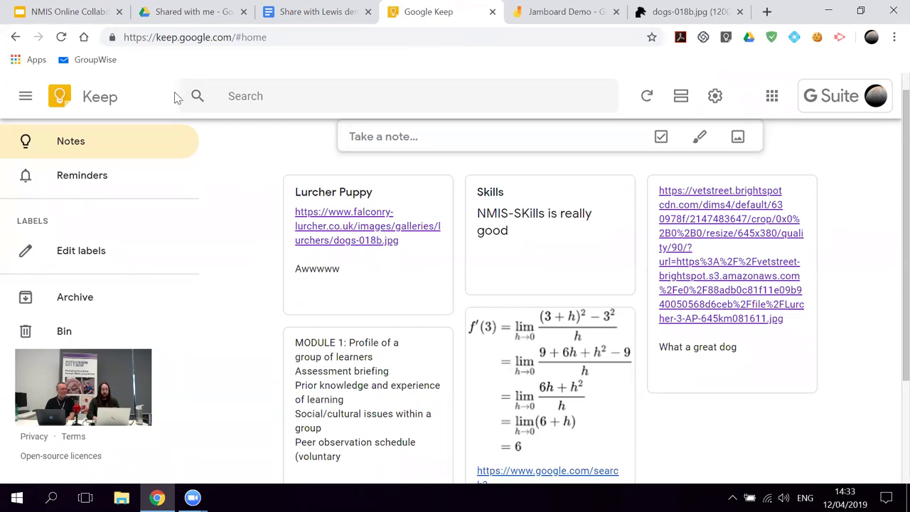
left_click(290, 26)
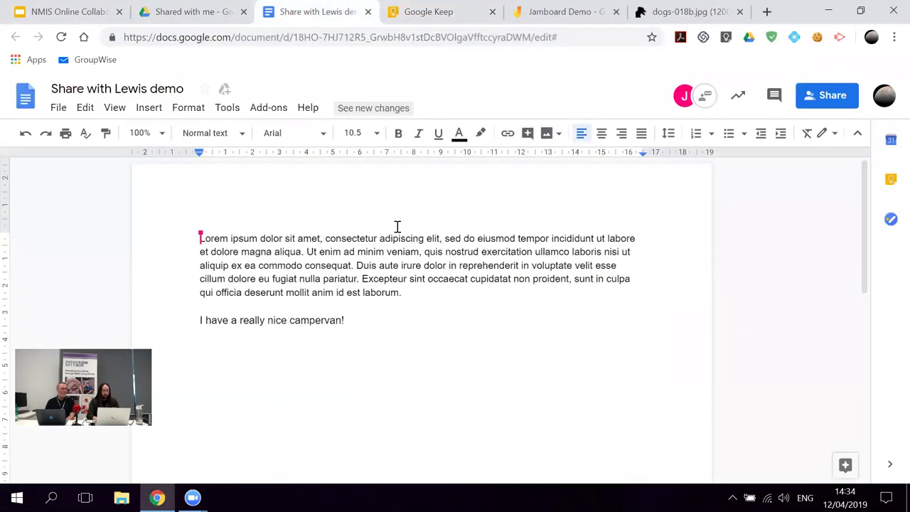
- Insert the Skills and Lurcher Puppy Keep notes on a new line below the campervan sentence
left_click(367, 323)
key("Return")
key("Return")
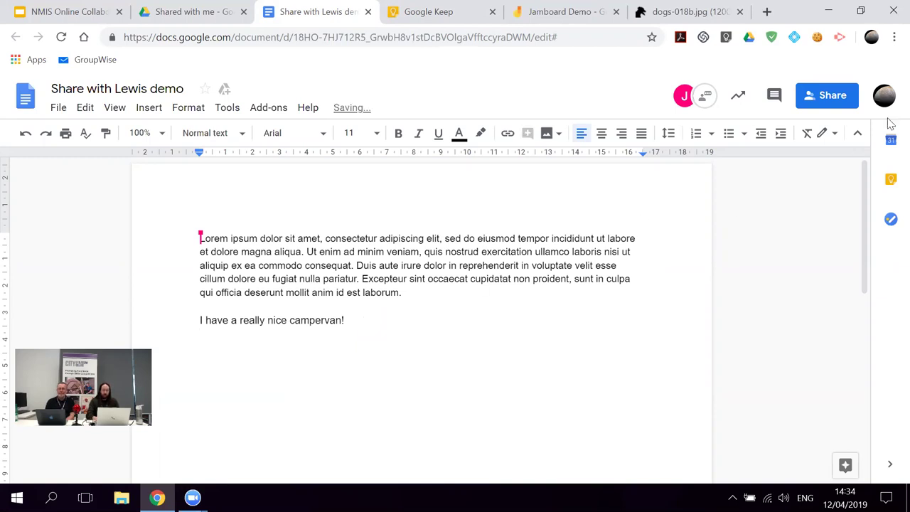
left_click(892, 179)
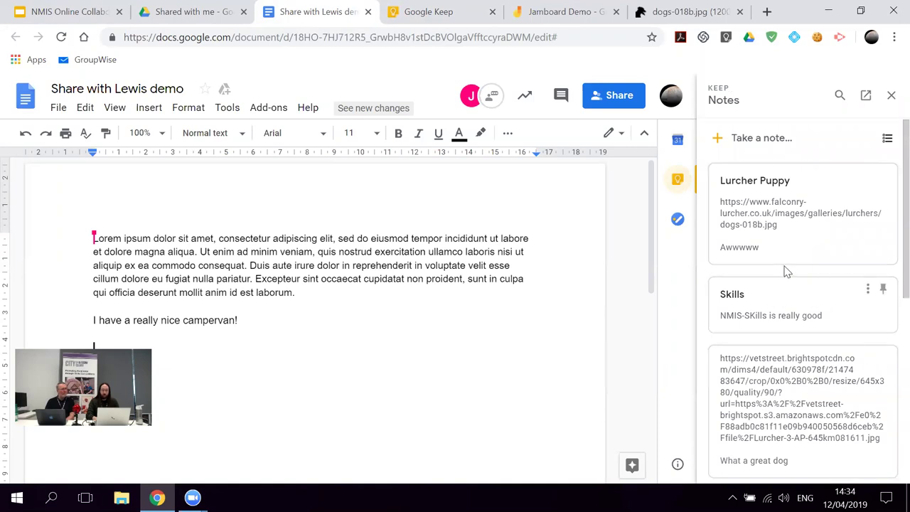
left_click_drag(779, 304, 391, 403)
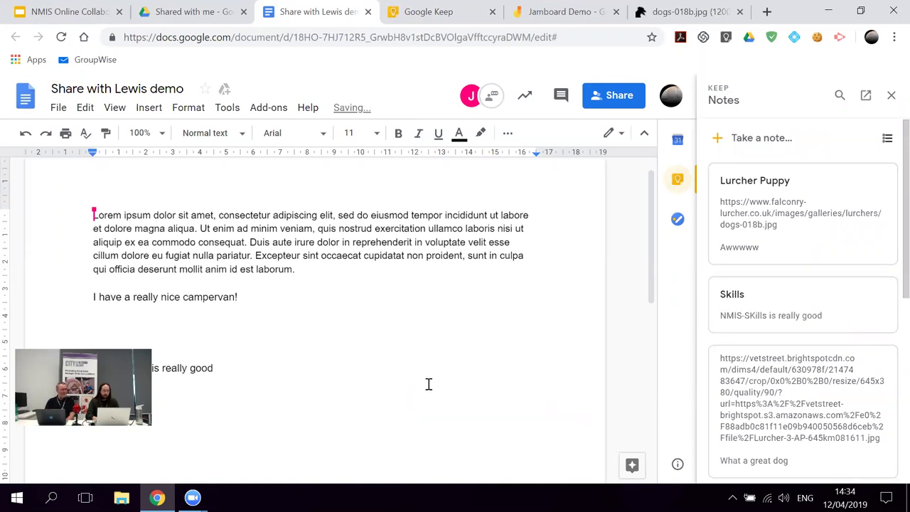
left_click_drag(882, 192, 193, 359)
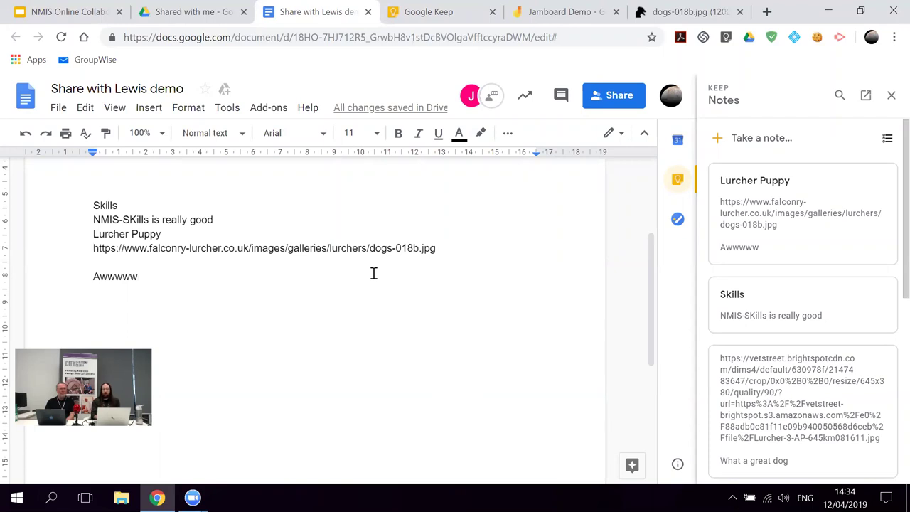
left_click(40, 18)
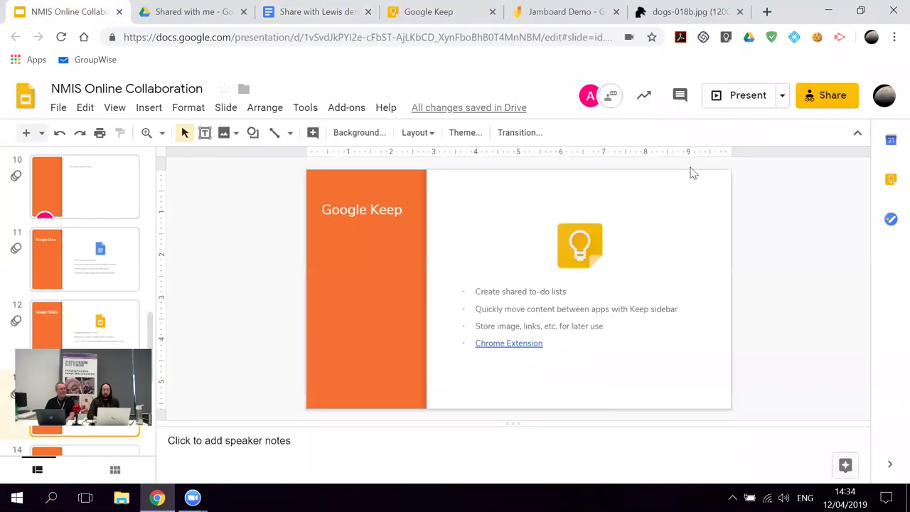
left_click(890, 181)
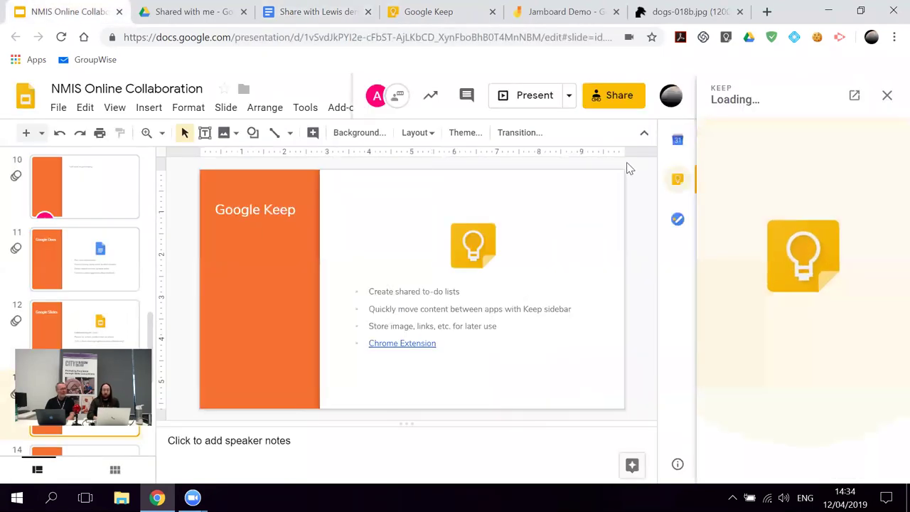
left_click(678, 181)
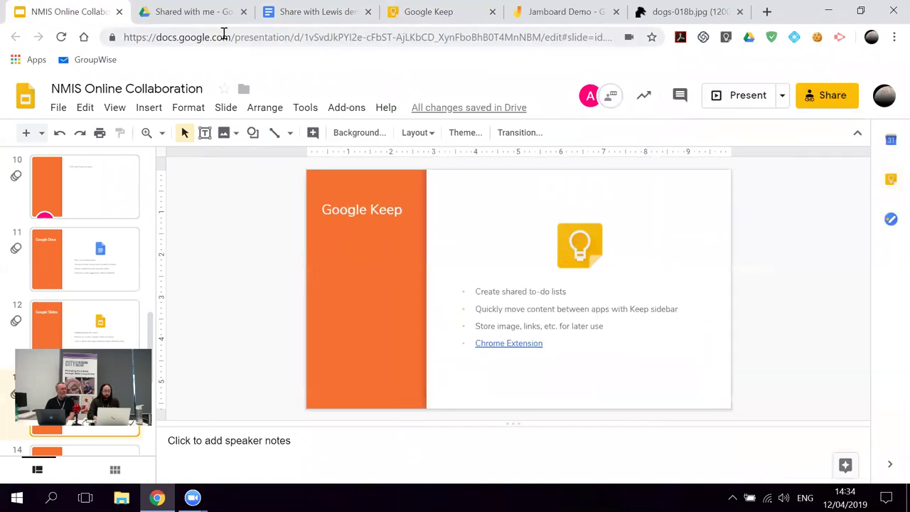
left_click(168, 6)
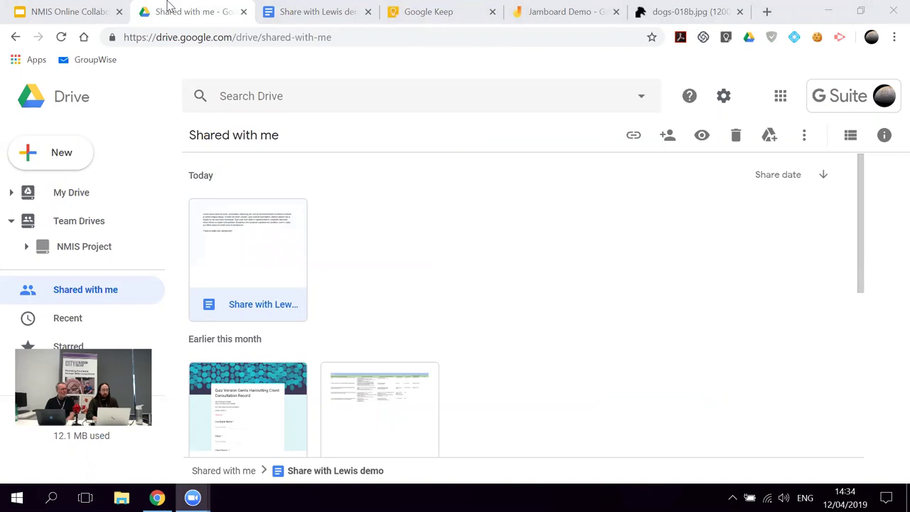
key("ctrl+Tab")
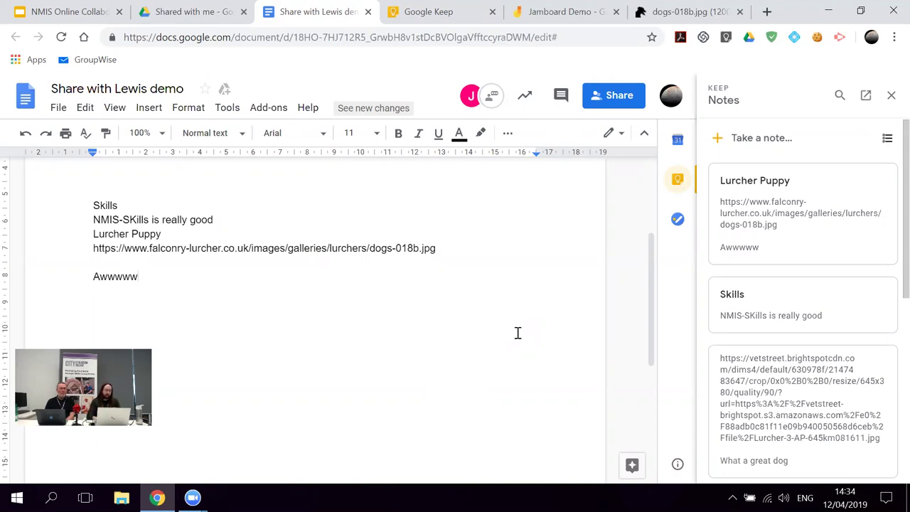
left_click(98, 6)
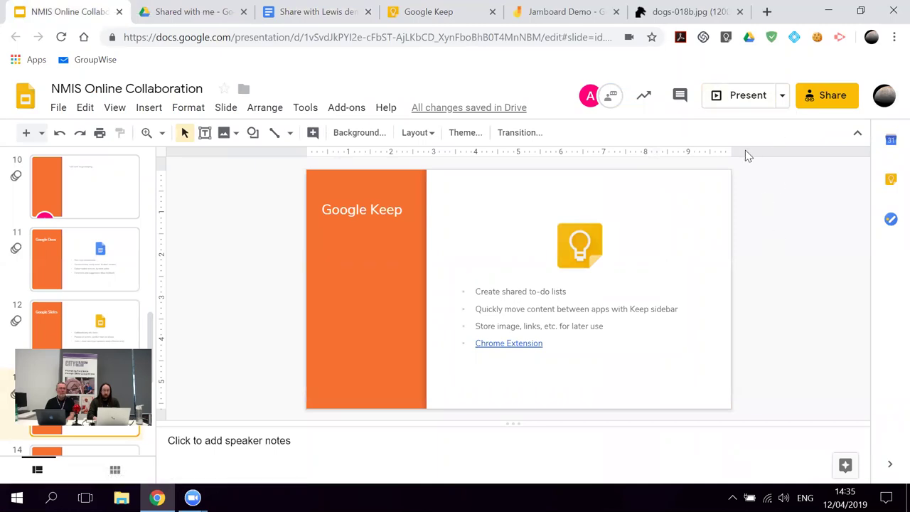
- Present the deck up to the Google Jamboard slide, exit, and go to the Jamboard Demo board
left_click(744, 100)
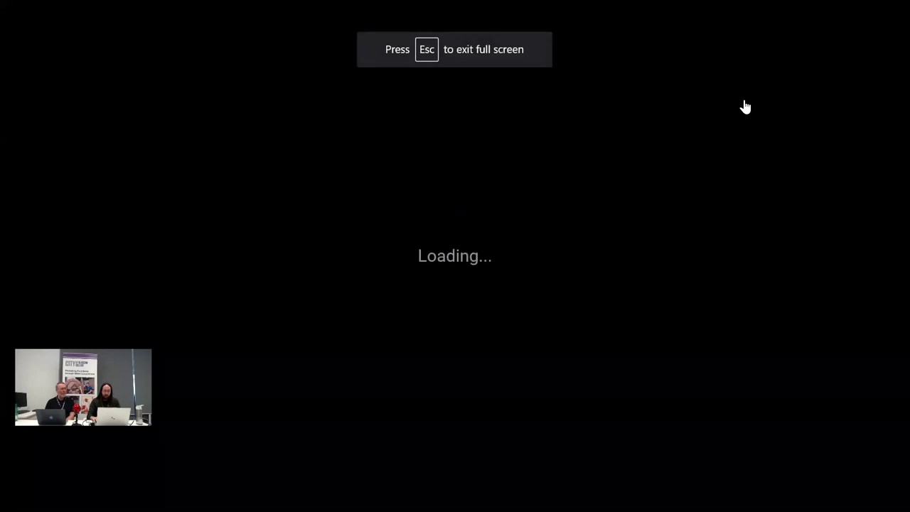
left_click(744, 107)
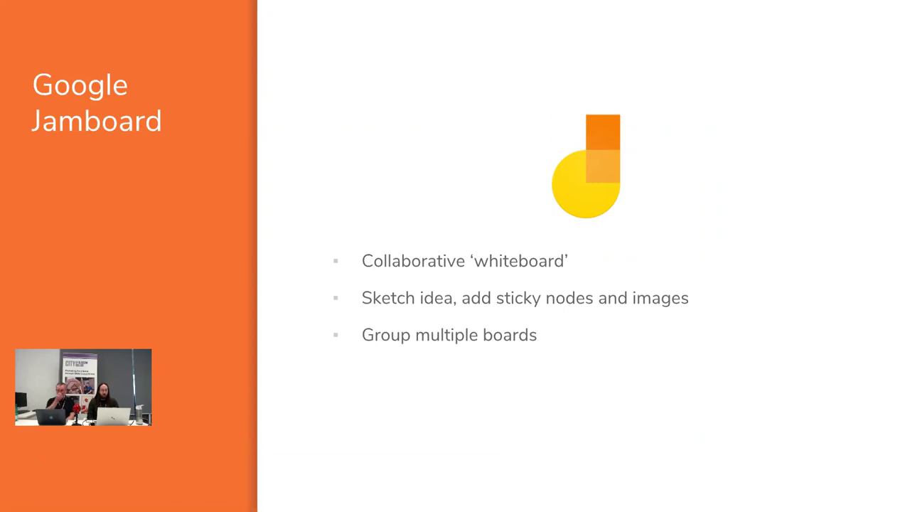
key("Escape")
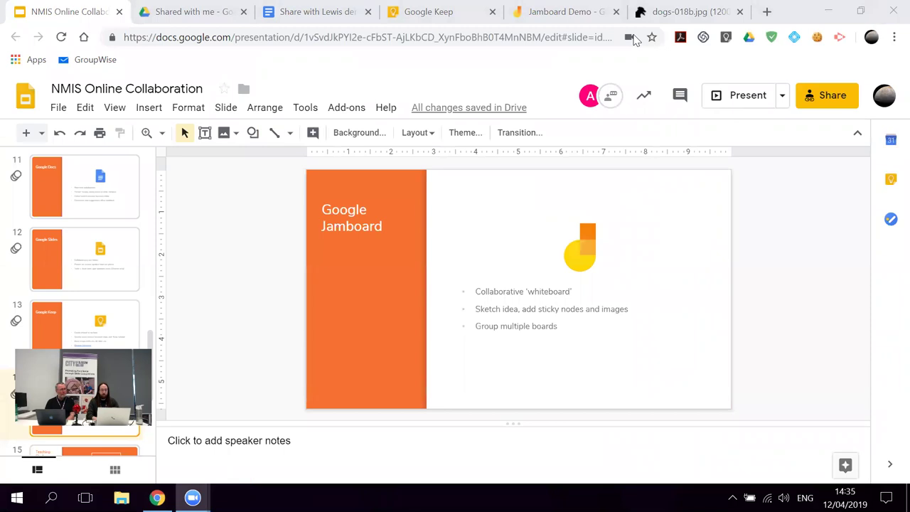
key("ctrl+5")
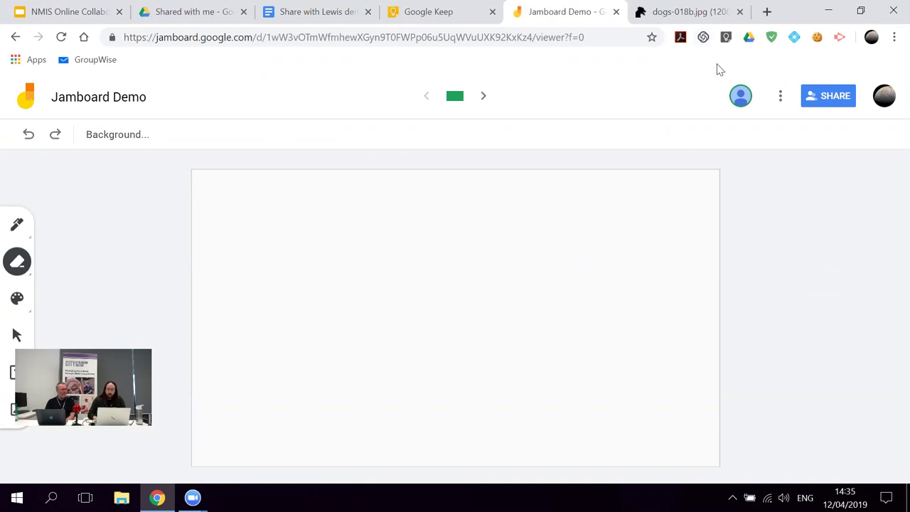
- Reload the Jamboard Demo board page
left_click(61, 37)
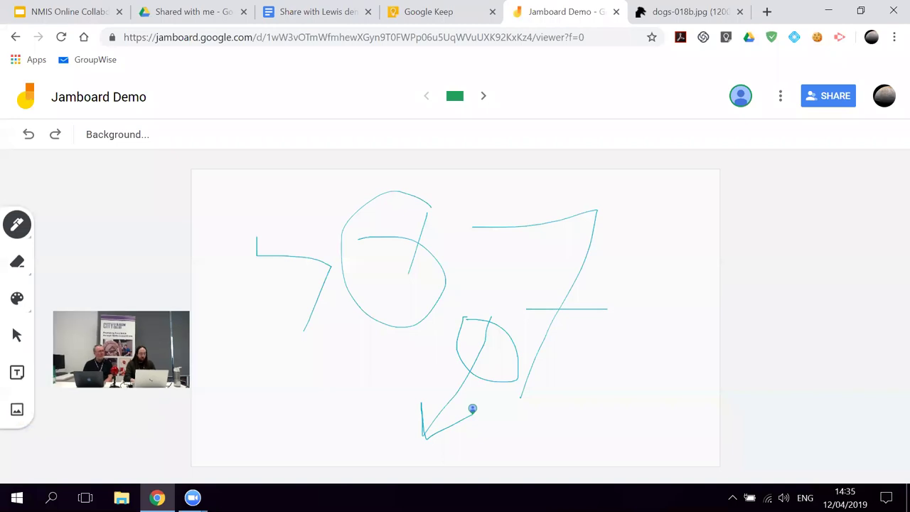
- Add a sticky note reading 'This is a note' to the board
left_click(17, 377)
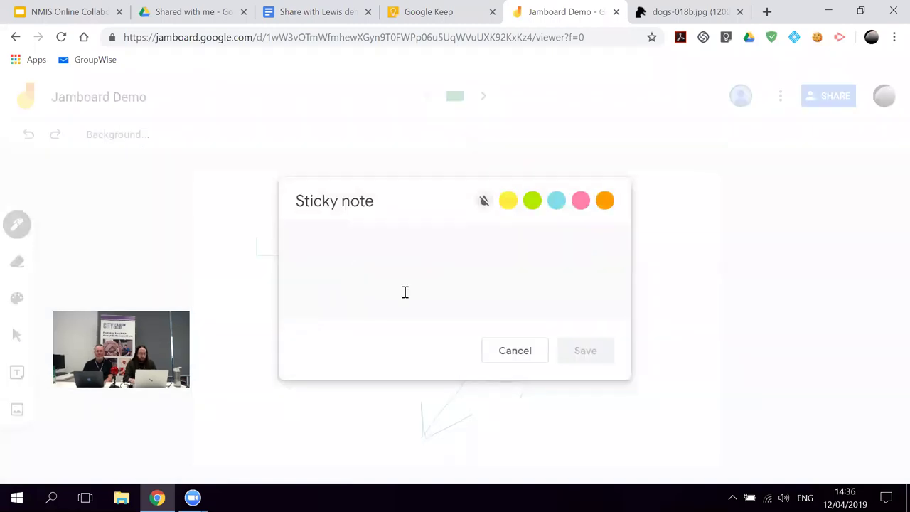
type("This is a note")
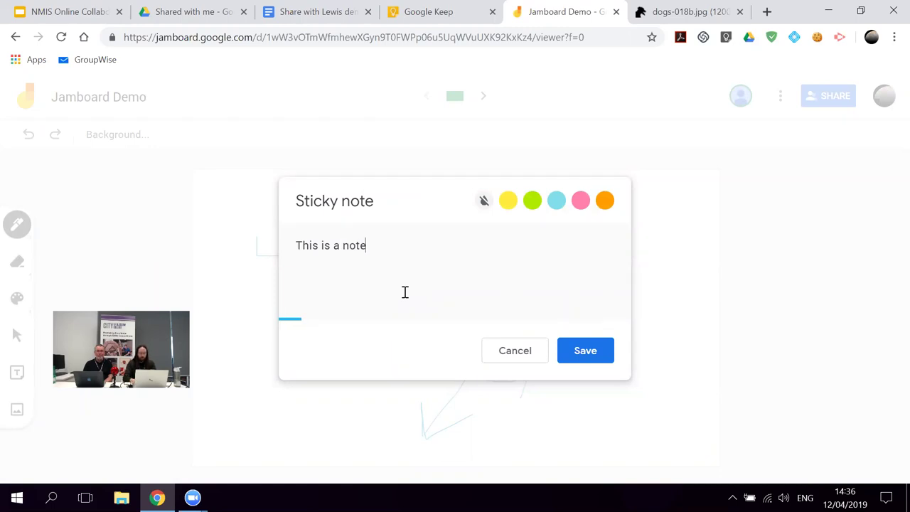
left_click(601, 355)
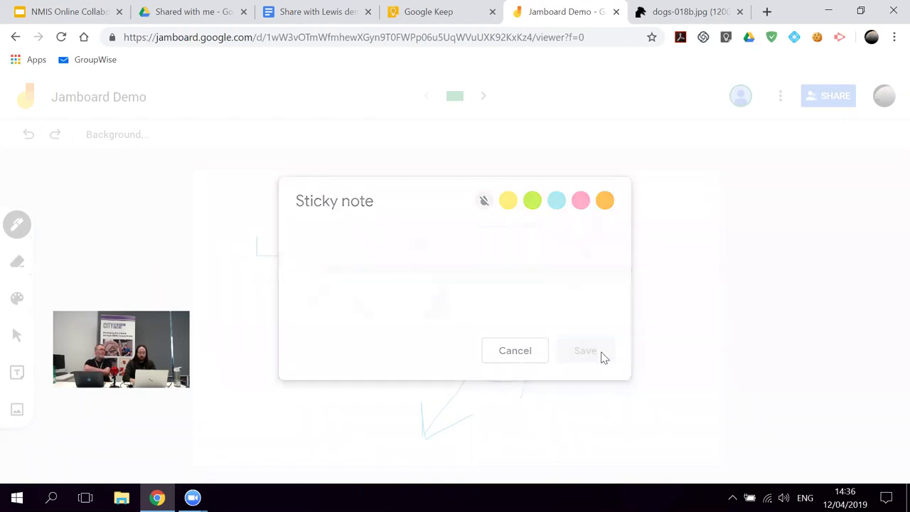
left_click(505, 357)
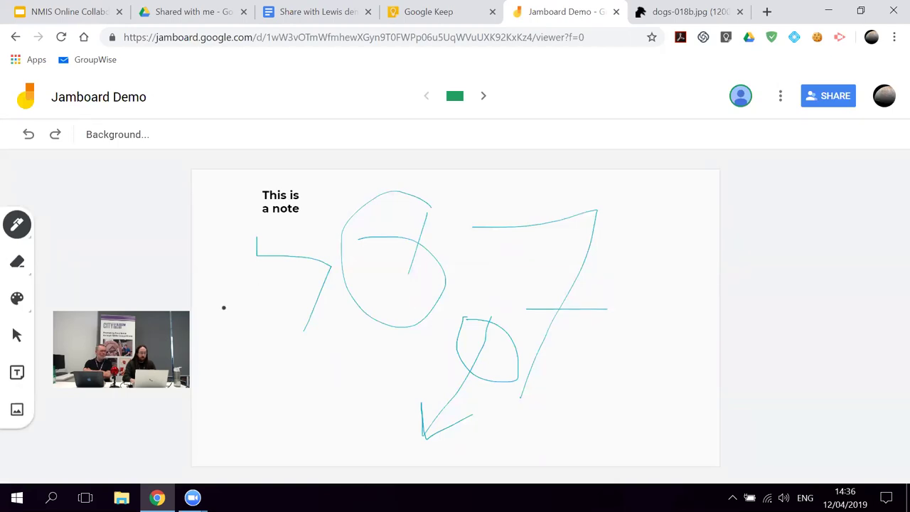
- Insert the NMIS_positive.jpg logo from My Drive onto the board
left_click(18, 412)
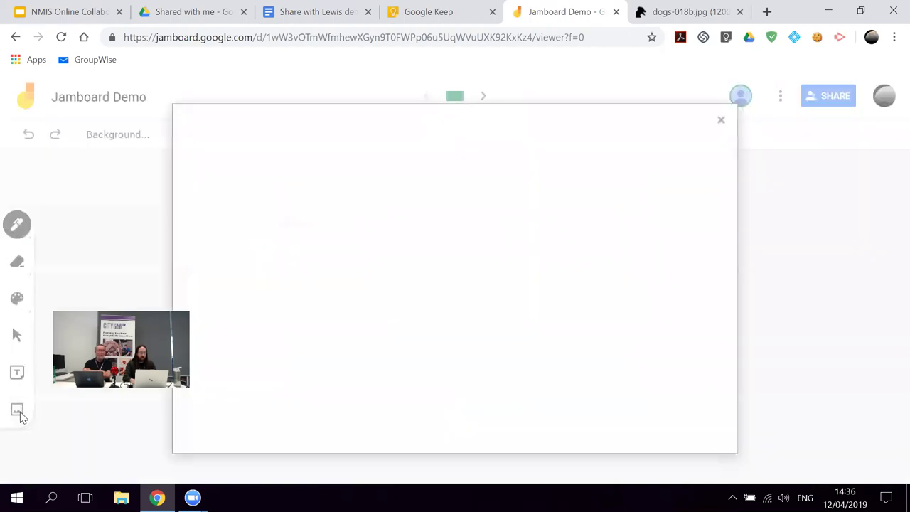
left_click(344, 168)
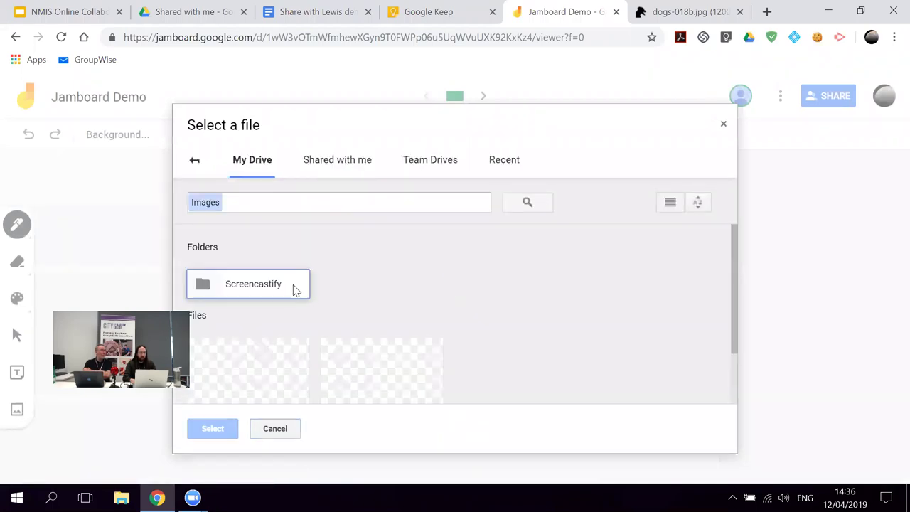
left_click(268, 367)
left_click(215, 426)
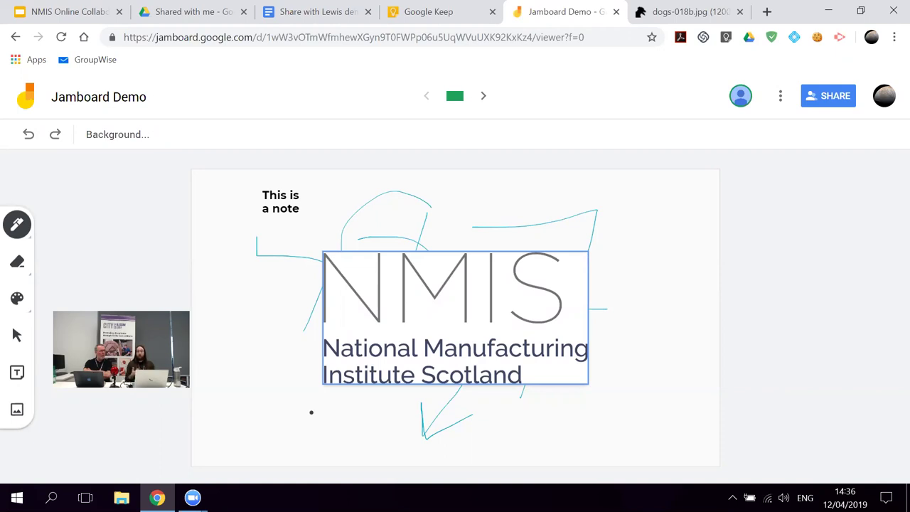
- Change the board background from ruled lines to a grid
left_click(95, 137)
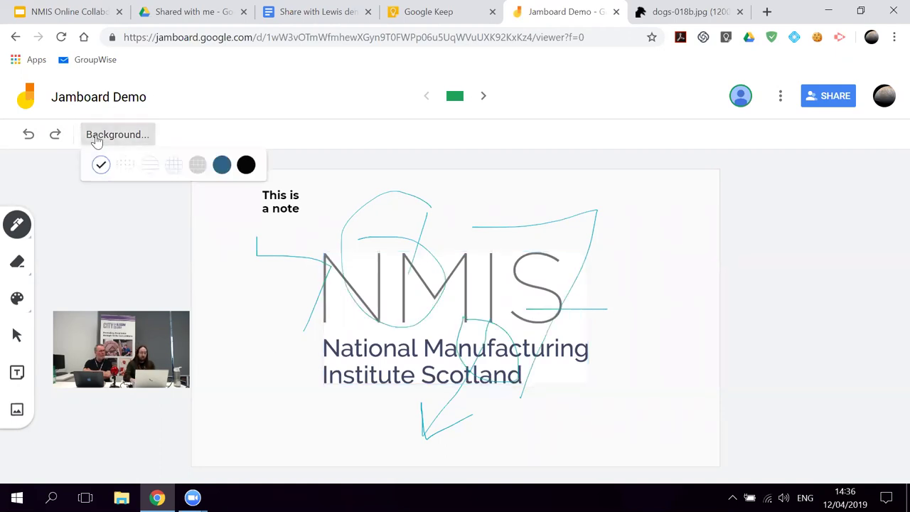
left_click(150, 163)
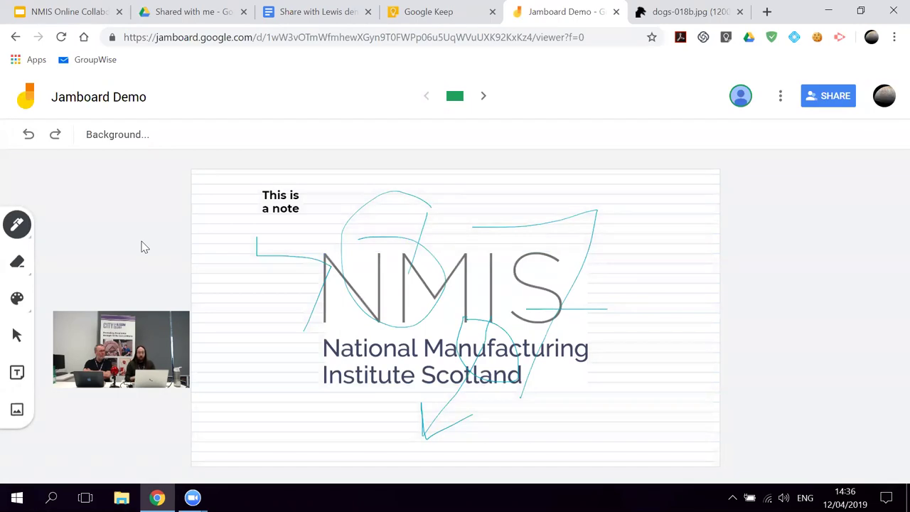
left_click(110, 140)
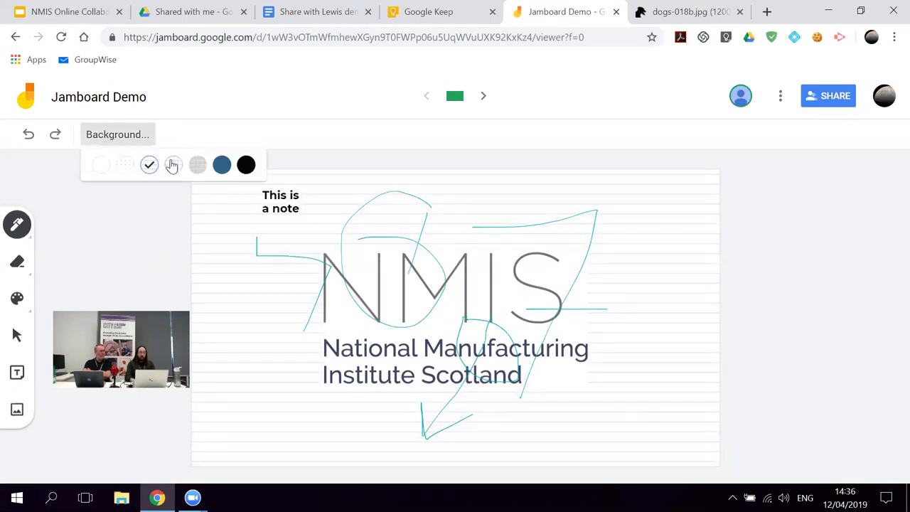
left_click(173, 165)
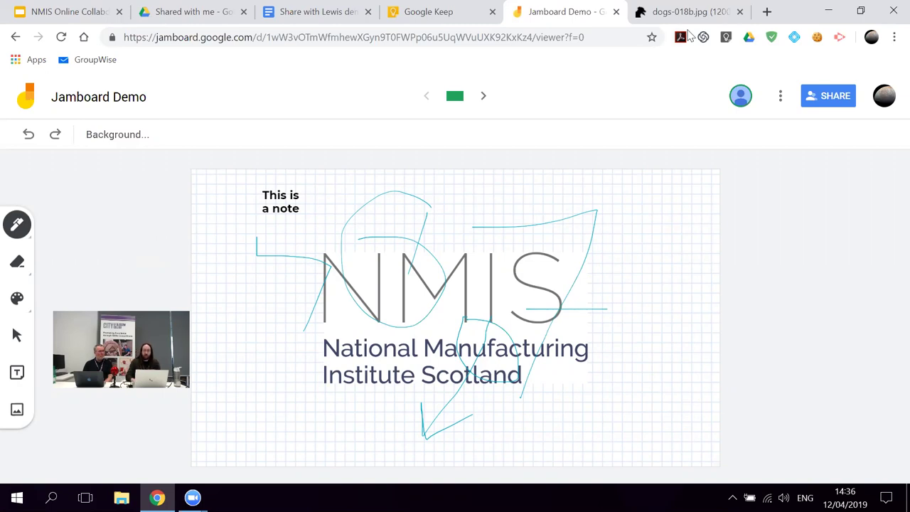
left_click(779, 104)
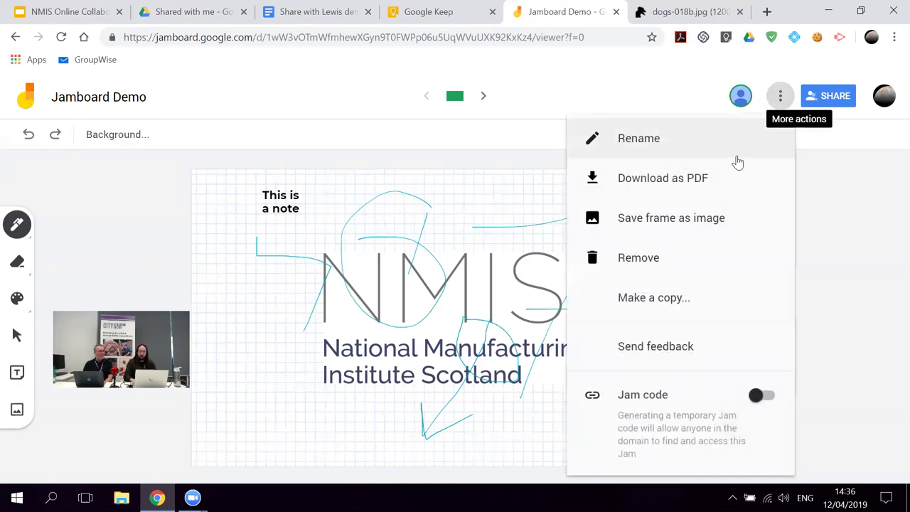
left_click(839, 182)
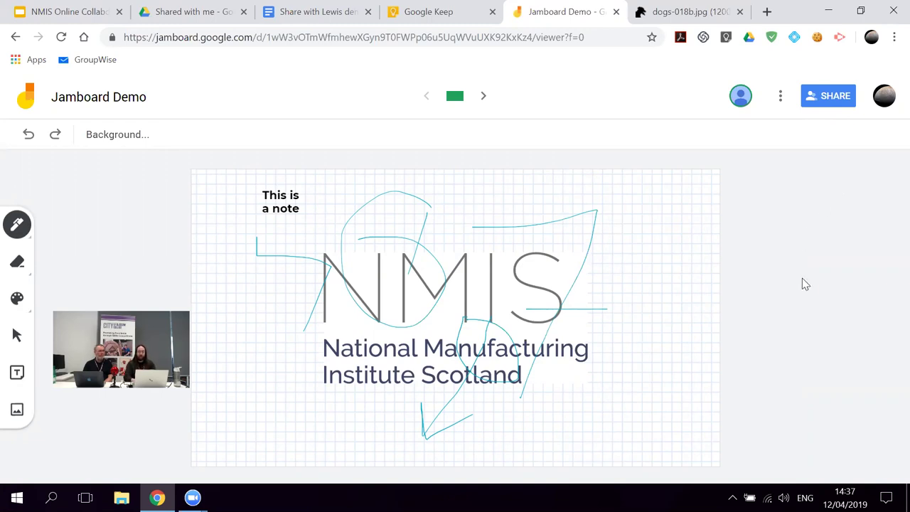
- Present the Teaching Challenge slide of the NMIS Online Collaboration deck full screen
left_click(46, 7)
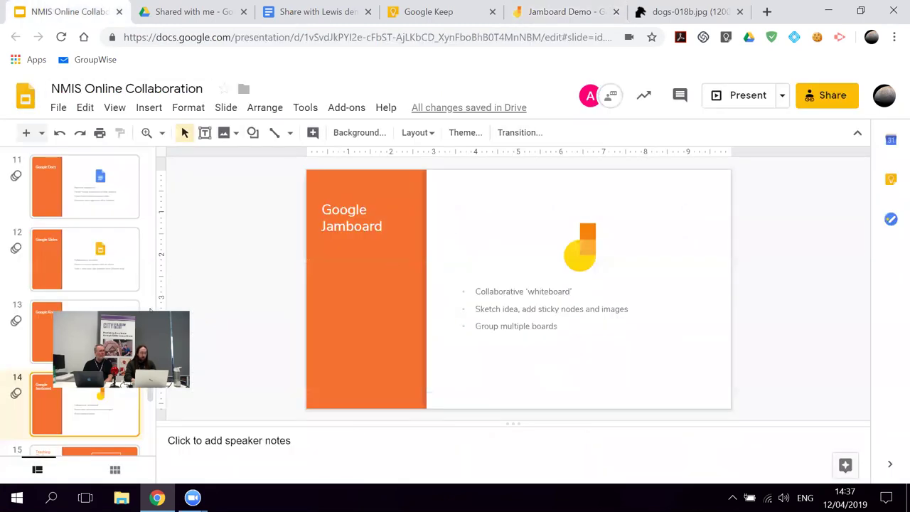
left_click(95, 449)
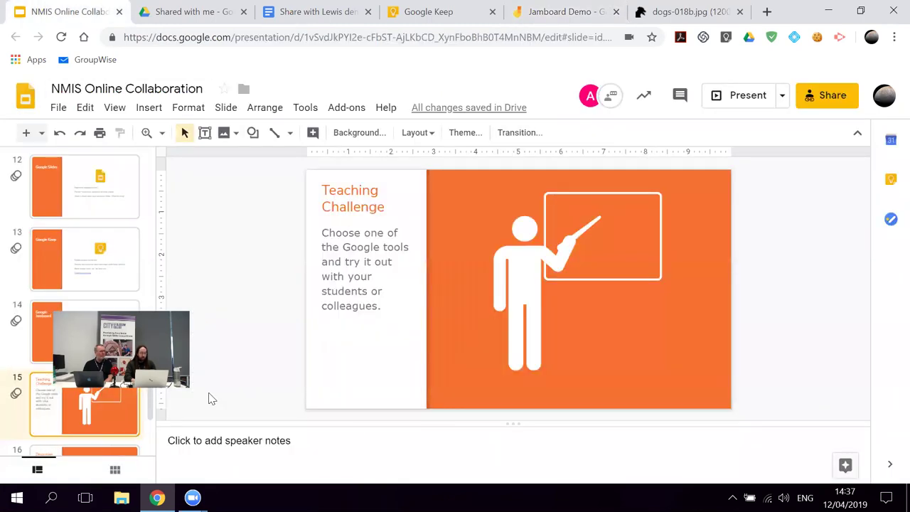
left_click(748, 95)
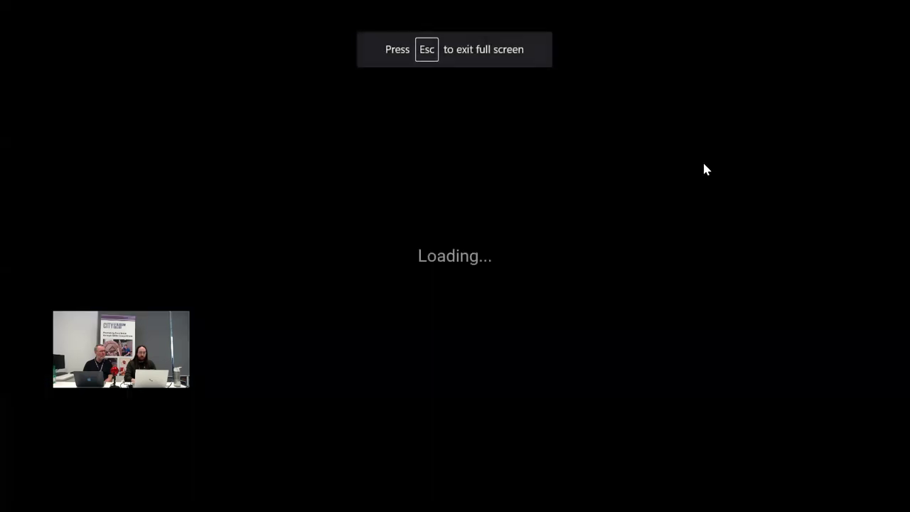